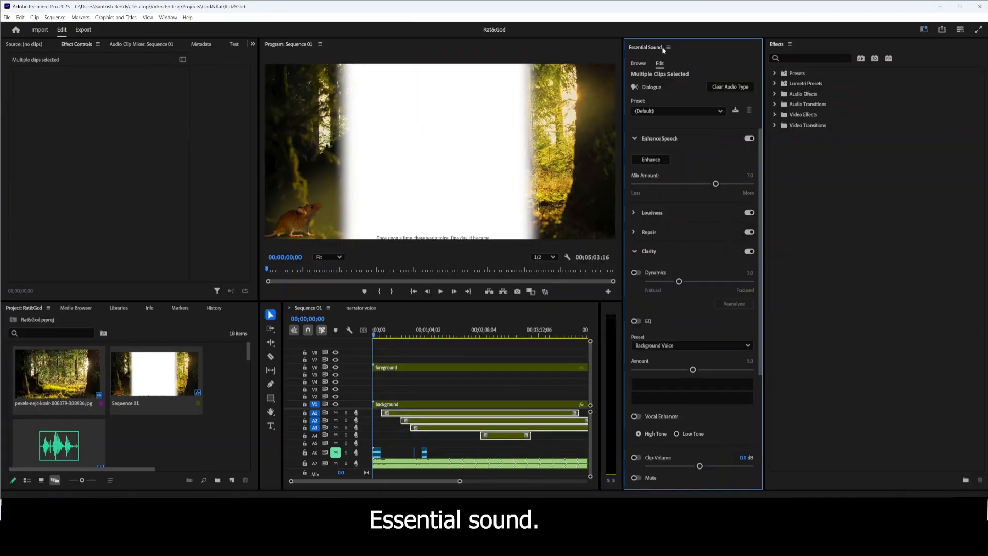
# Dock the Essential Sound panel in the same group as Effects and look over the dialogue settings of the selected clips.
pyautogui.moveTo(654, 50); pyautogui.dragTo(776, 45)
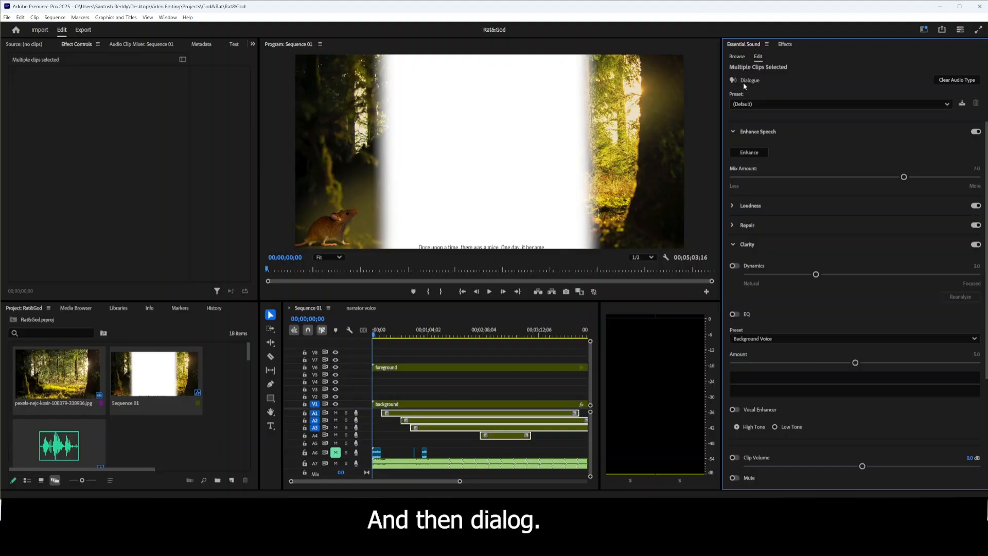
pyautogui.scroll(-3, 788, 190)
pyautogui.scroll(3, 783, 202)
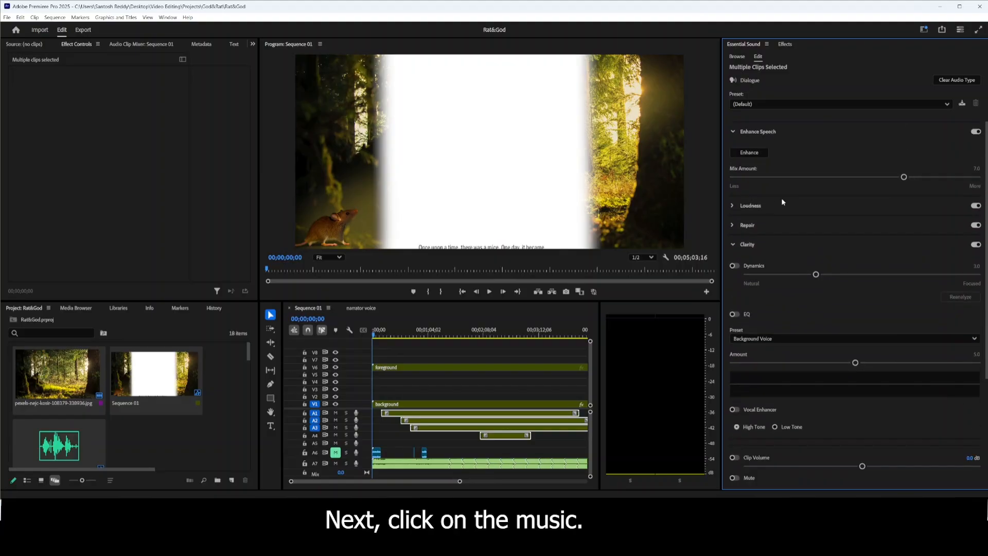
# Duck the mixkit-nature-yoga-442.mp3 music clip against dialogue with a Duck Amount of -25 dB and generate its keyframes.
pyautogui.click(442, 462)
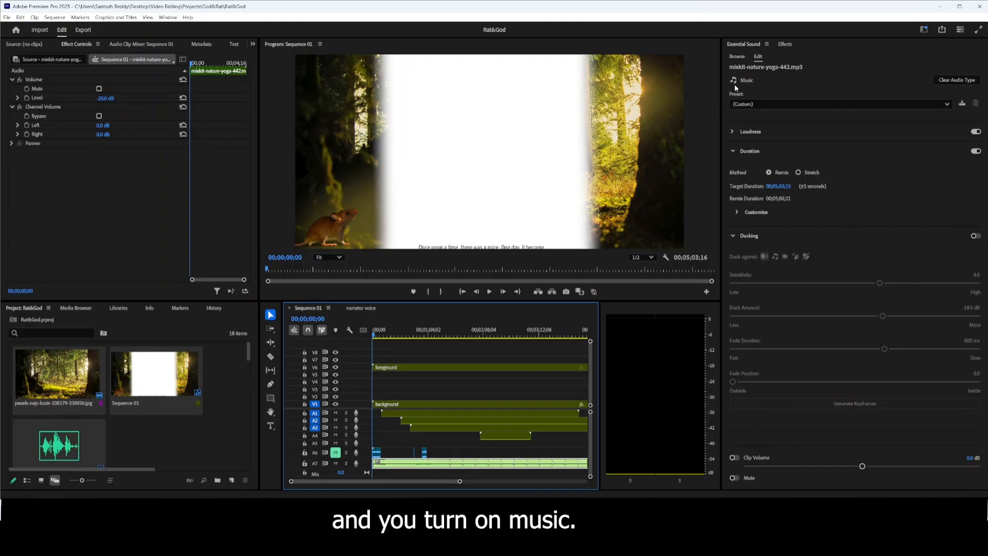
pyautogui.click(732, 237)
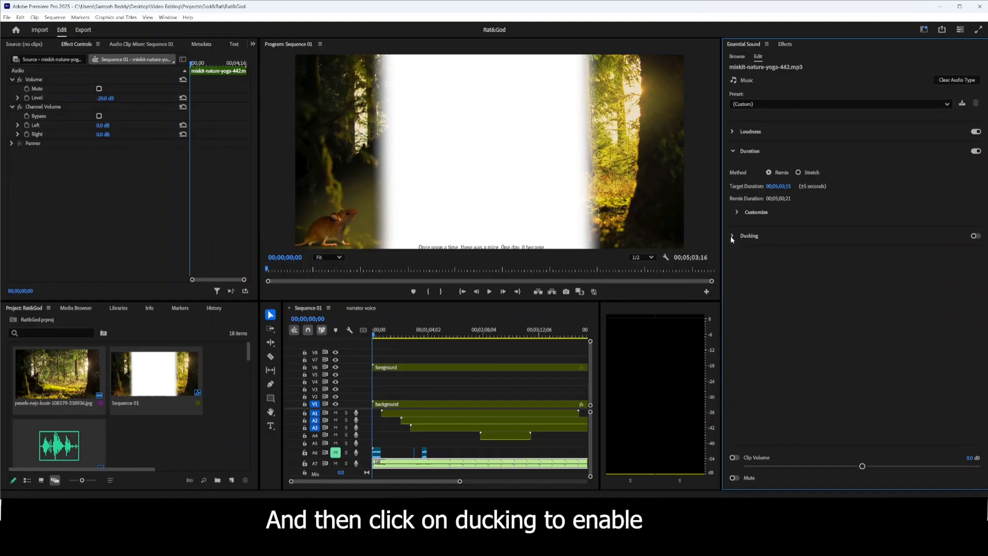
pyautogui.click(976, 235)
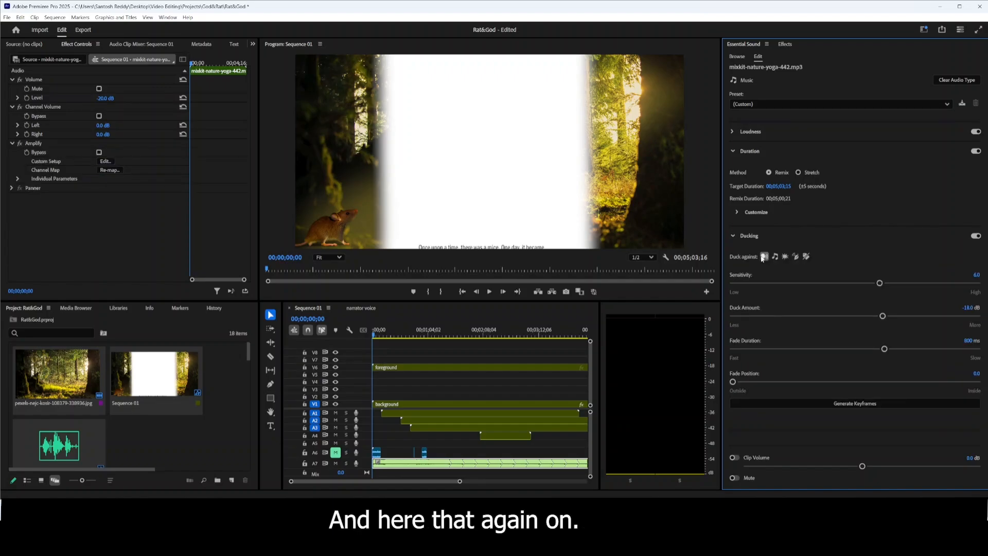
pyautogui.click(764, 256)
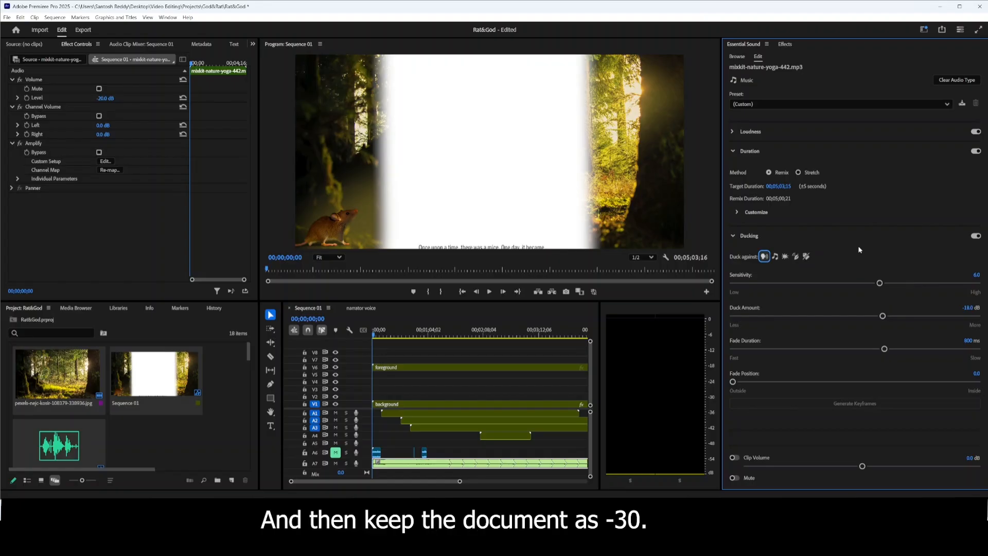
pyautogui.moveTo(882, 316); pyautogui.dragTo(909, 316)
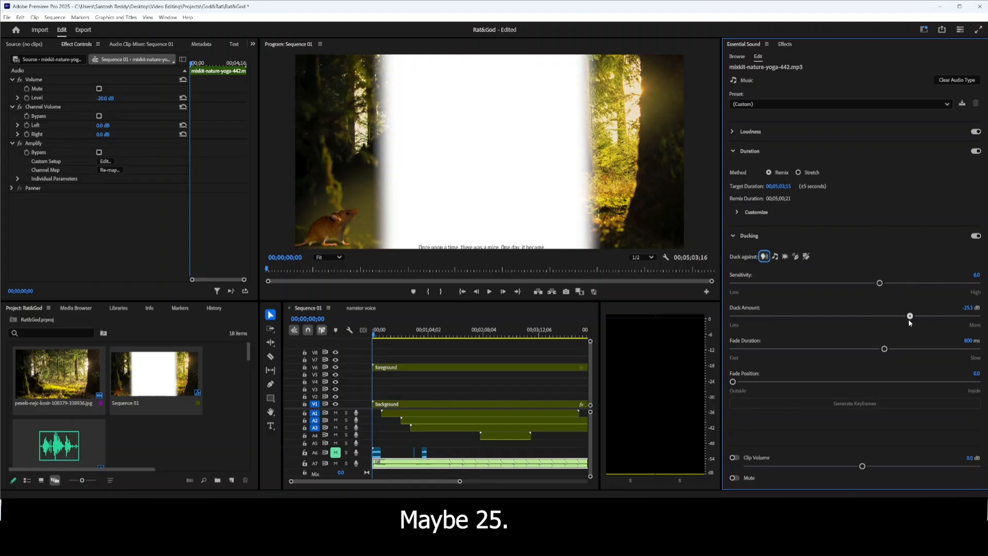
pyautogui.click(851, 404)
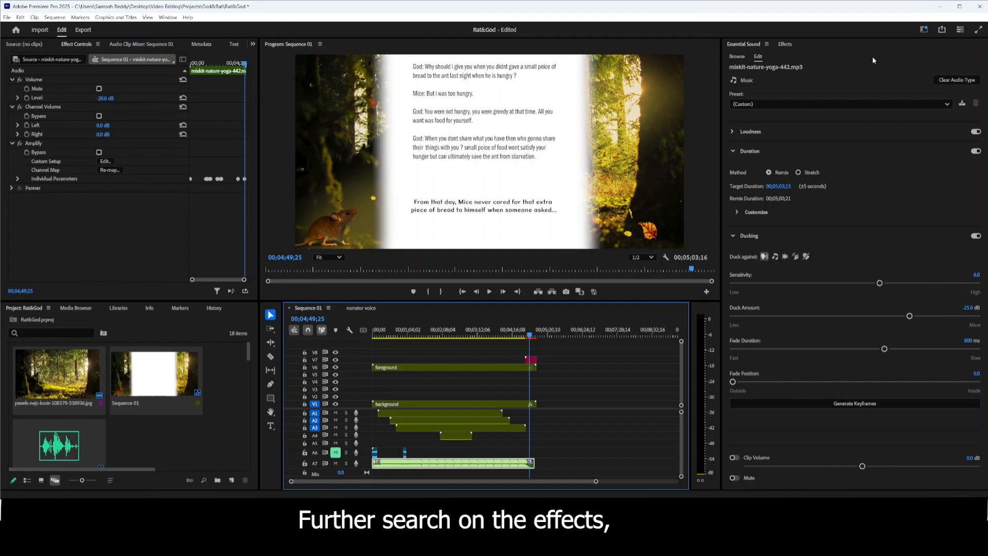
# Find the Drop Shadow effect by searching for "drop" and apply it to the first closing text clip on V7.
pyautogui.click(785, 44)
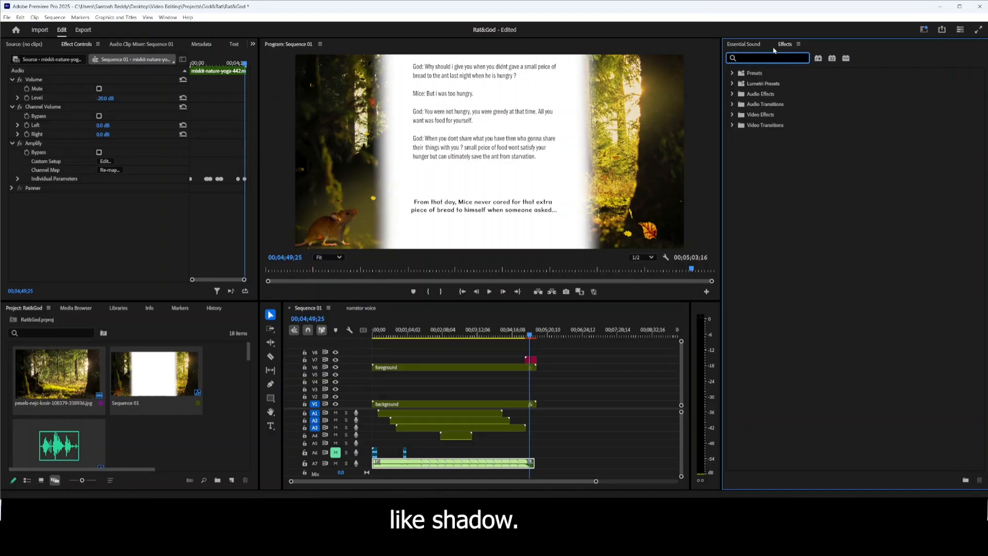
pyautogui.write('drop')
pyautogui.moveTo(792, 134); pyautogui.dragTo(530, 364)
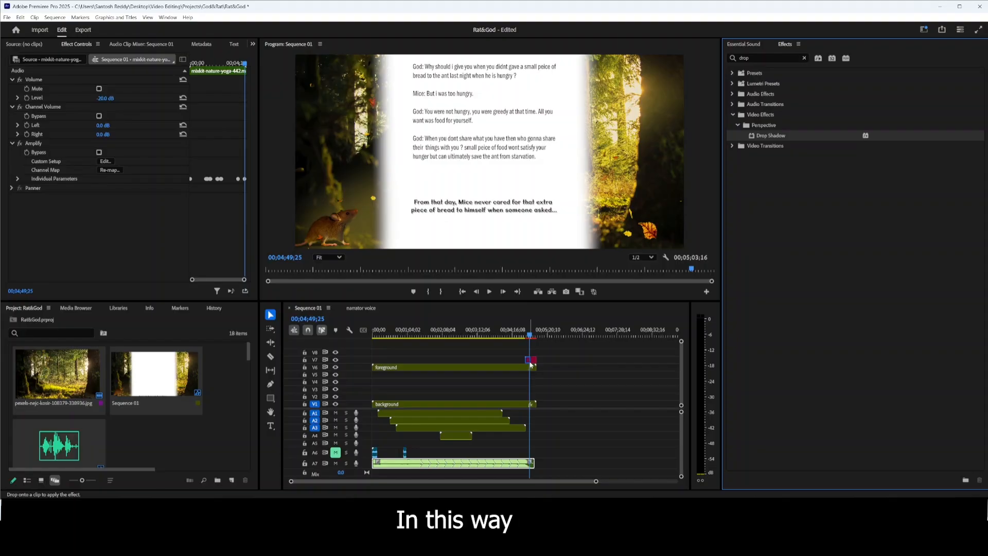
pyautogui.click(531, 362)
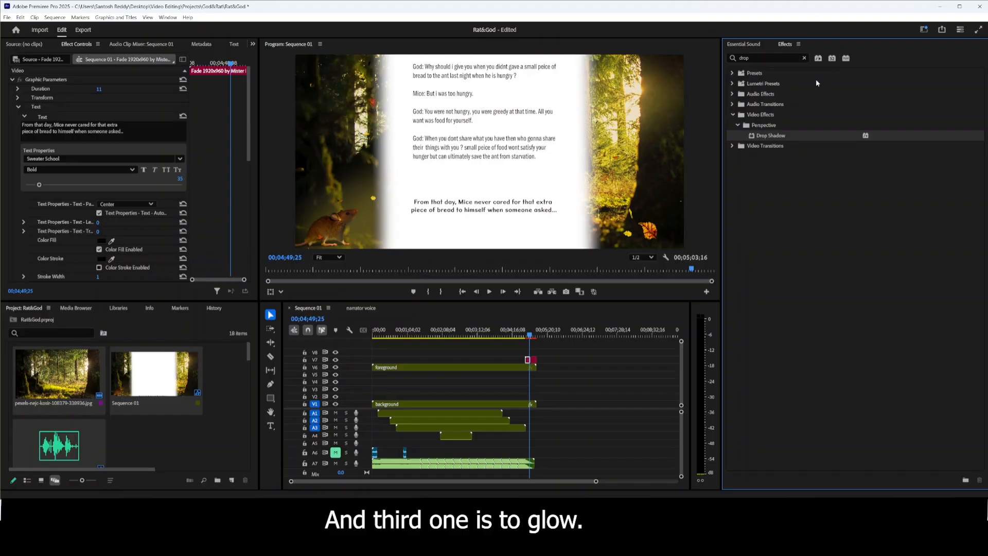
# Find the Alpha Glow effect by searching for "alpha" and apply it to the last text clip on V7.
pyautogui.click(803, 58)
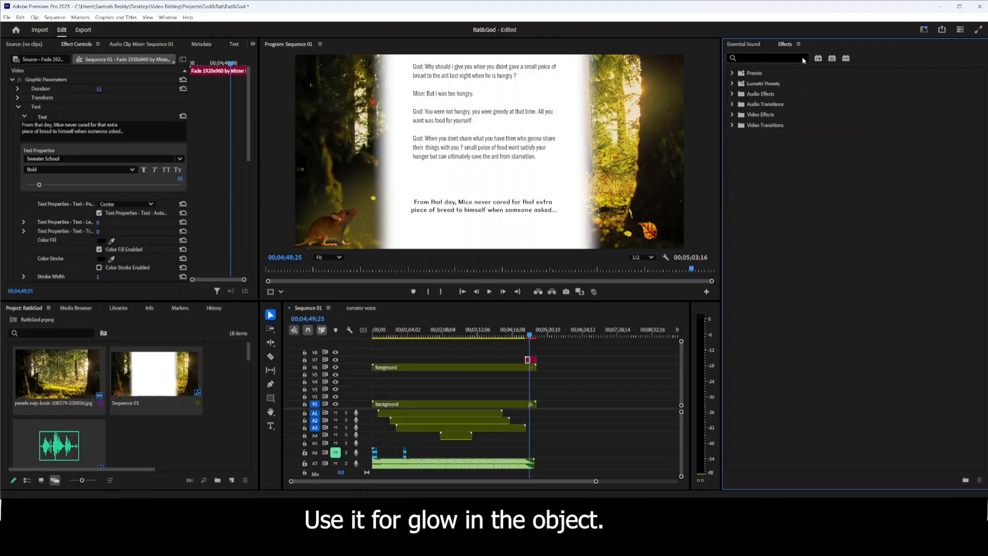
pyautogui.write('alpha')
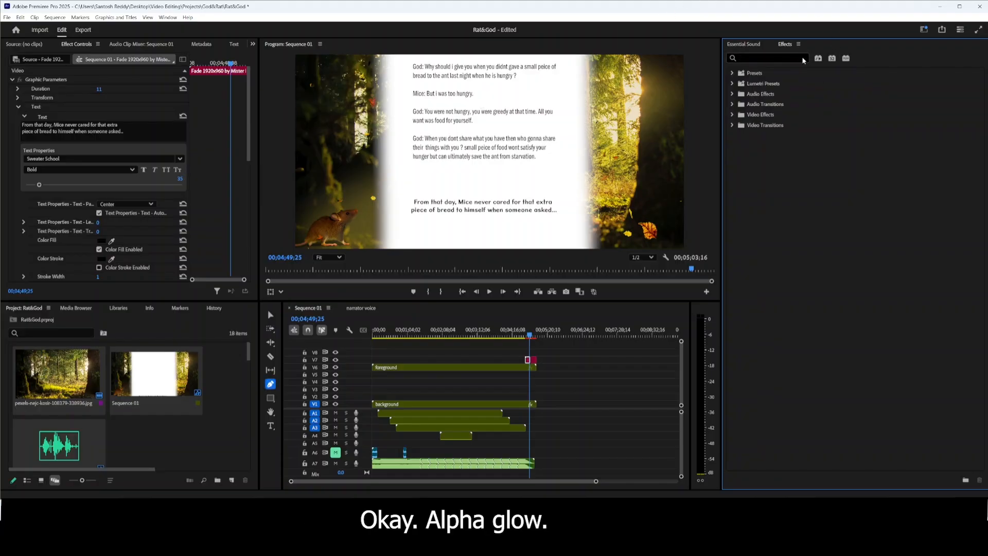
pyautogui.click(777, 157)
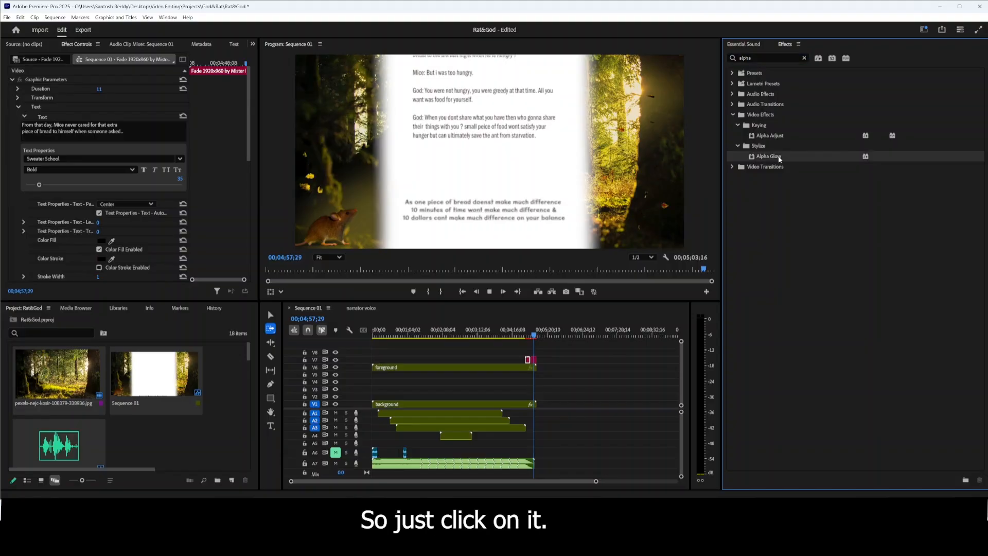
pyautogui.moveTo(777, 156); pyautogui.dragTo(533, 362)
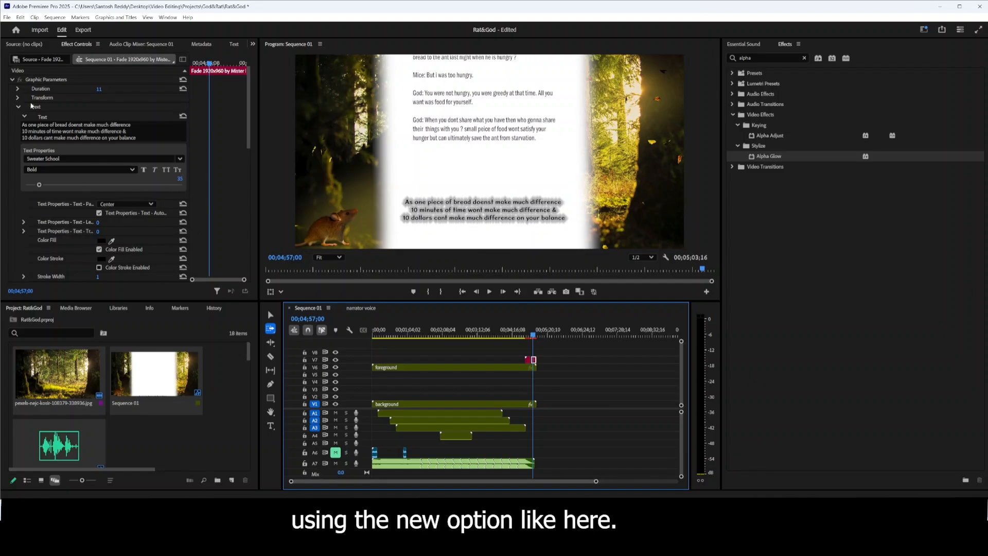
# Give the Alpha Glow green start and end colors, enable Use End Color, and set Glow to 16.
pyautogui.click(18, 108)
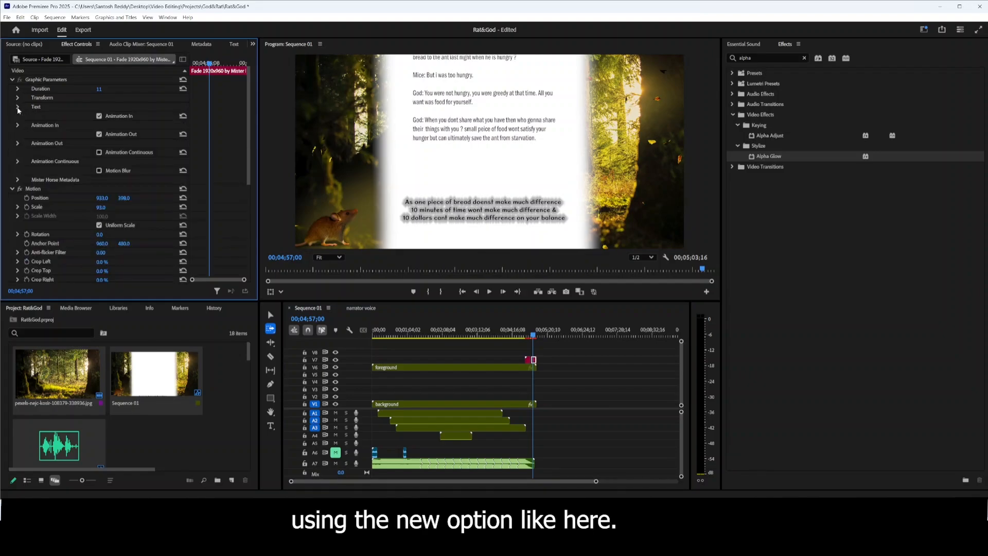
pyautogui.click(13, 191)
pyautogui.scroll(-2, 68, 230)
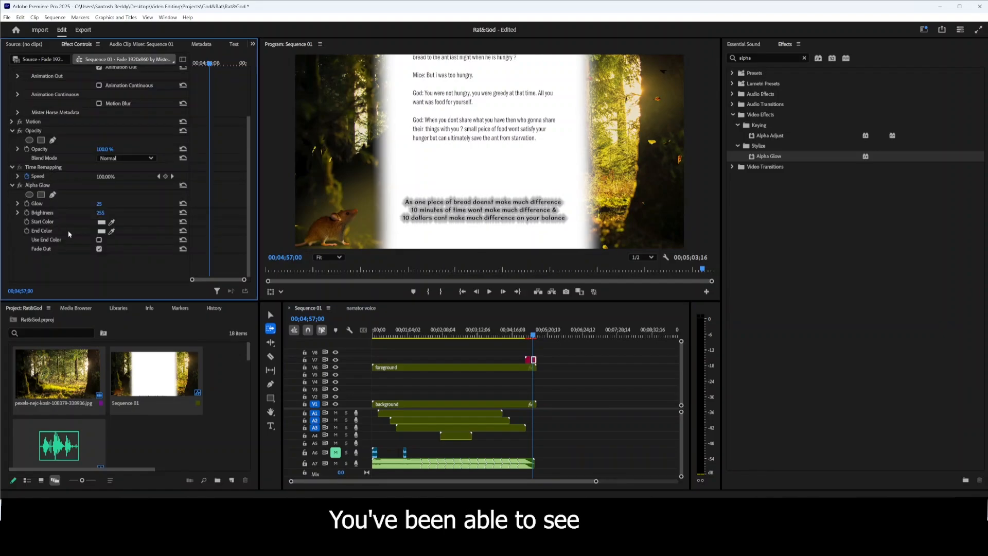
pyautogui.click(102, 222)
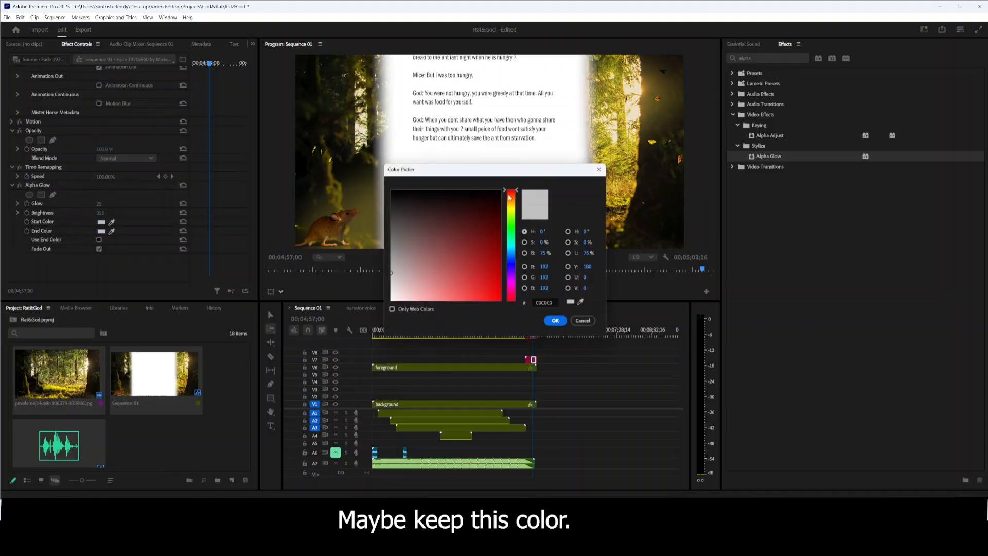
pyautogui.moveTo(510, 198); pyautogui.dragTo(530, 247)
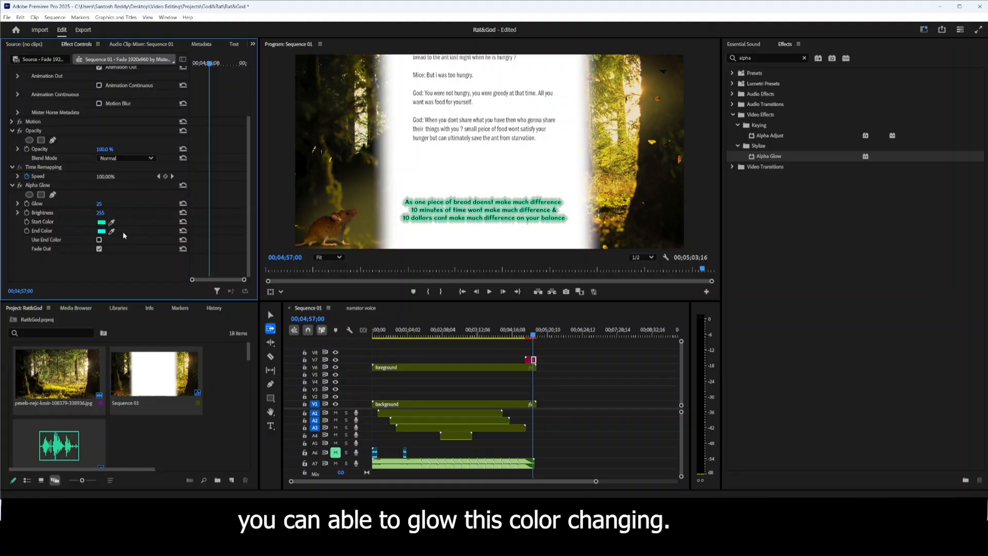
pyautogui.click(98, 239)
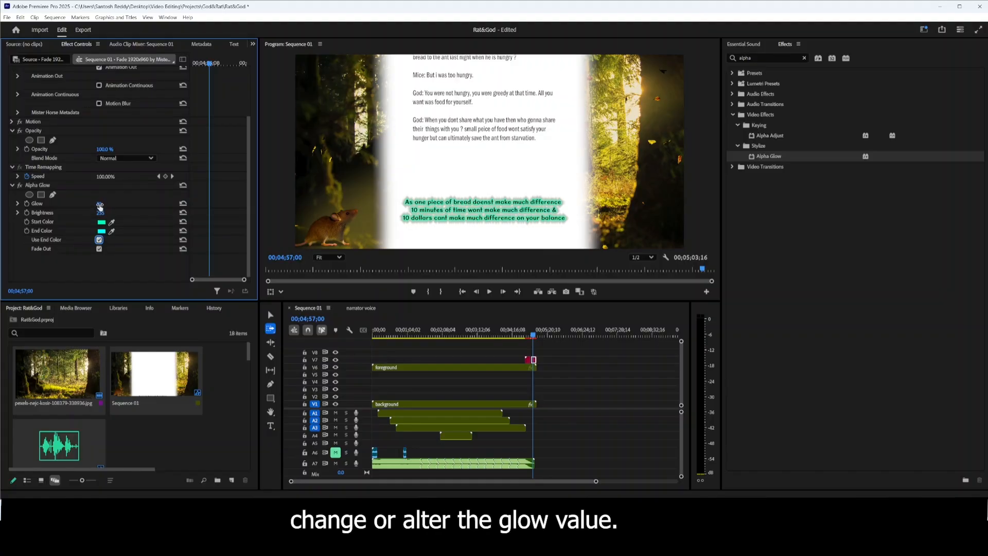
pyautogui.moveTo(101, 207)
pyautogui.mouseDown()
pyautogui.moveTo(140, 208)
pyautogui.moveTo(89, 207)
pyautogui.moveTo(97, 207)
pyautogui.mouseUp()
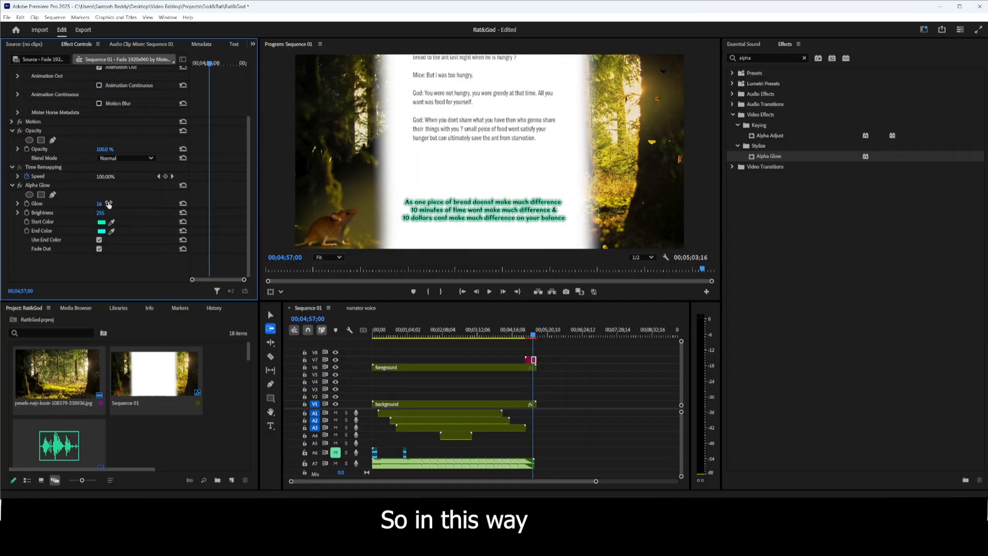
# Remove the Alpha Glow effect from the last text clip.
pyautogui.press('Delete')
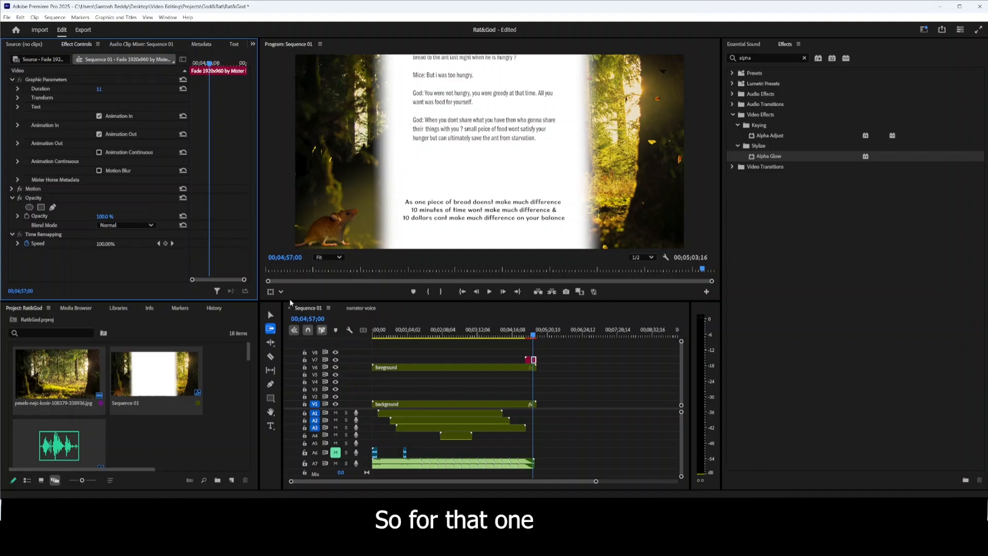
# Move the playhead to 00;01;03;26, open the nested background sequence, and select its God graphic on V2.
pyautogui.moveTo(533, 336); pyautogui.dragTo(398, 384)
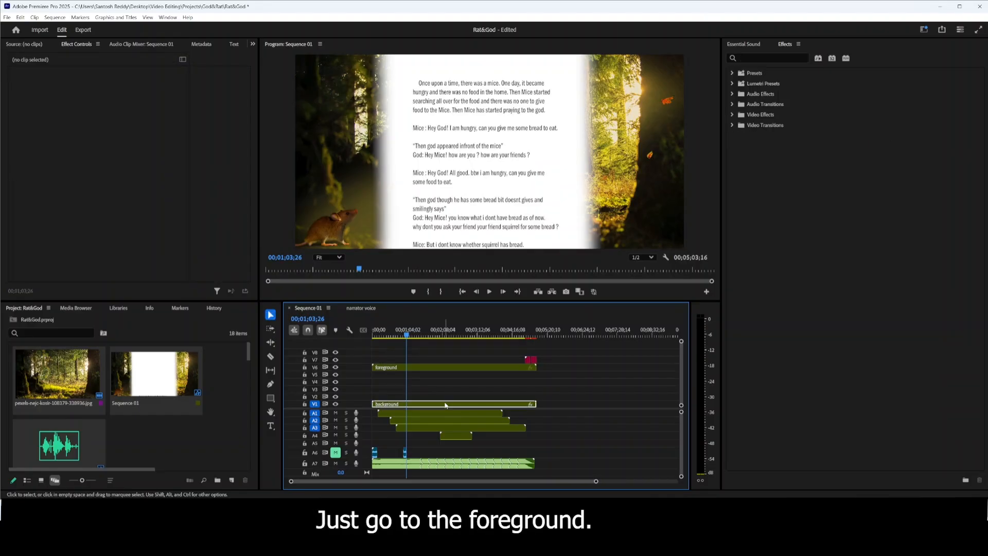
pyautogui.click(445, 405)
pyautogui.doubleClick(445, 405)
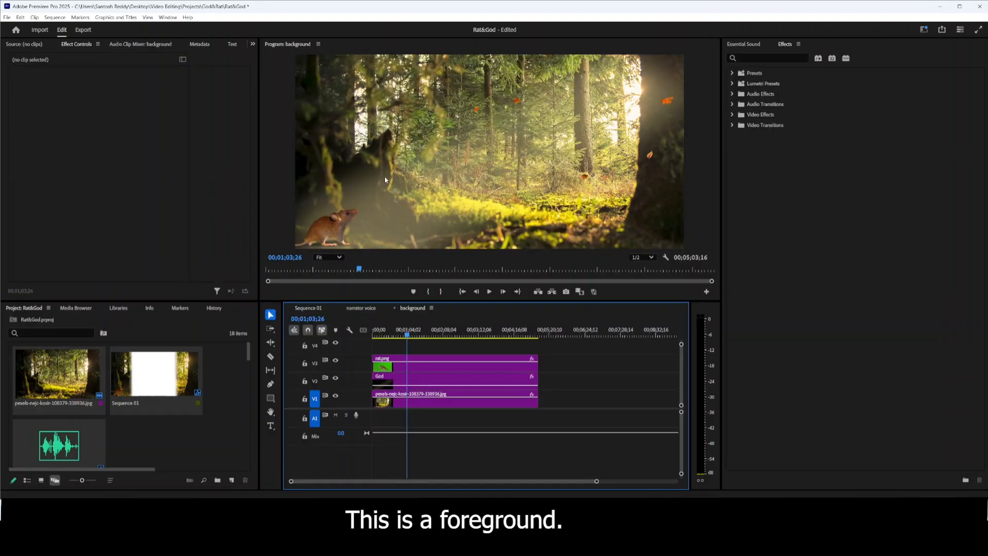
pyautogui.click(428, 383)
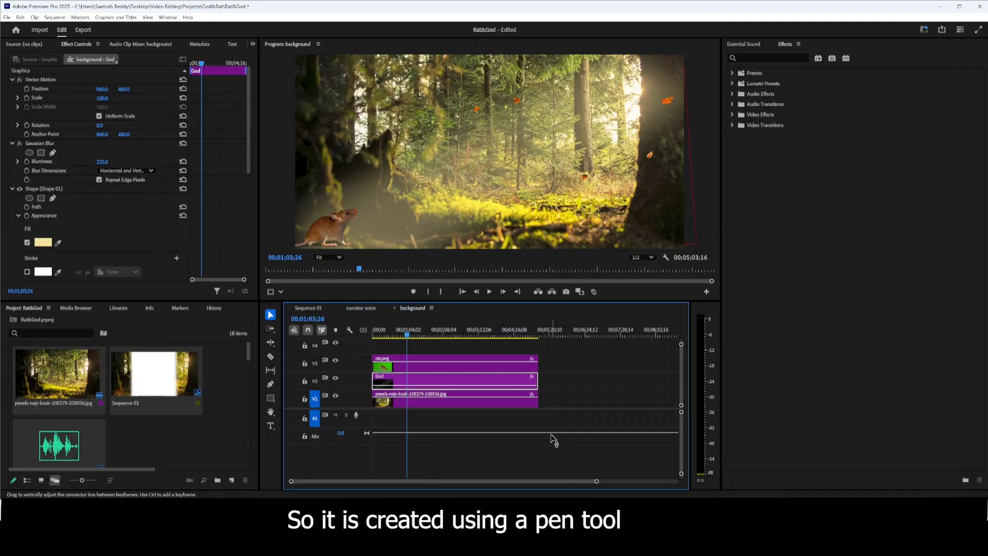
# Add a grey rectangle graphic to the background sequence and move it to about the middle of the frame.
pyautogui.click(425, 344)
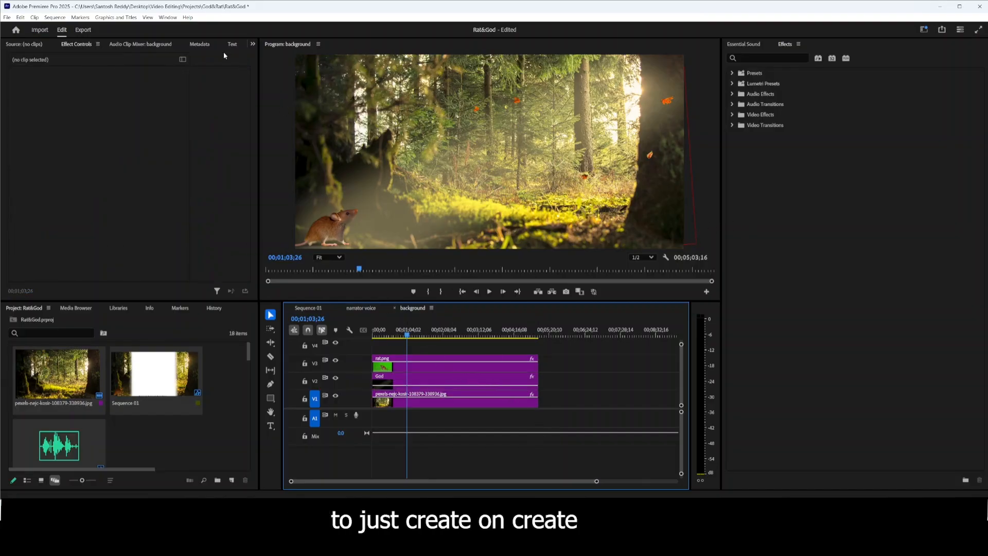
pyautogui.click(116, 17)
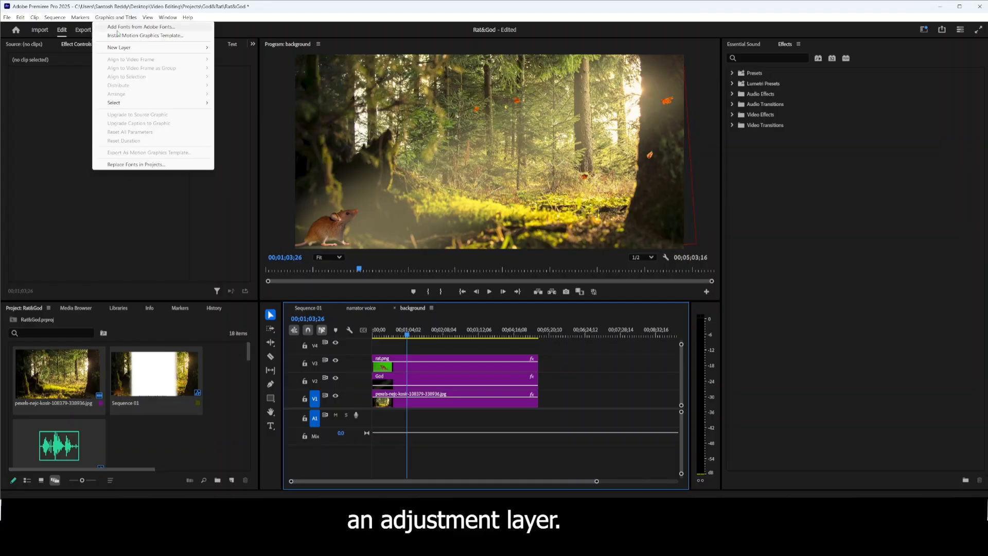
pyautogui.moveTo(520, 132); pyautogui.dragTo(609, 75)
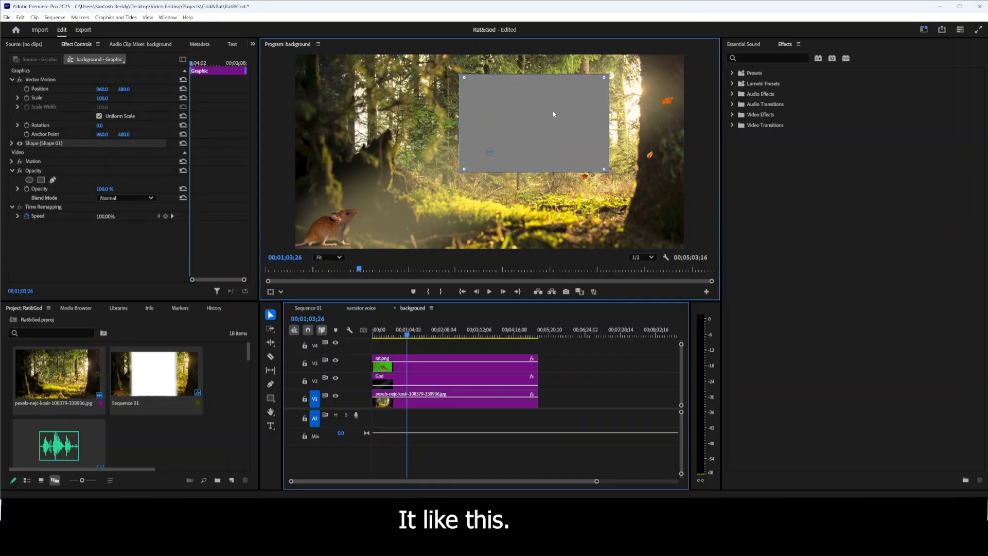
pyautogui.moveTo(552, 112); pyautogui.dragTo(505, 138)
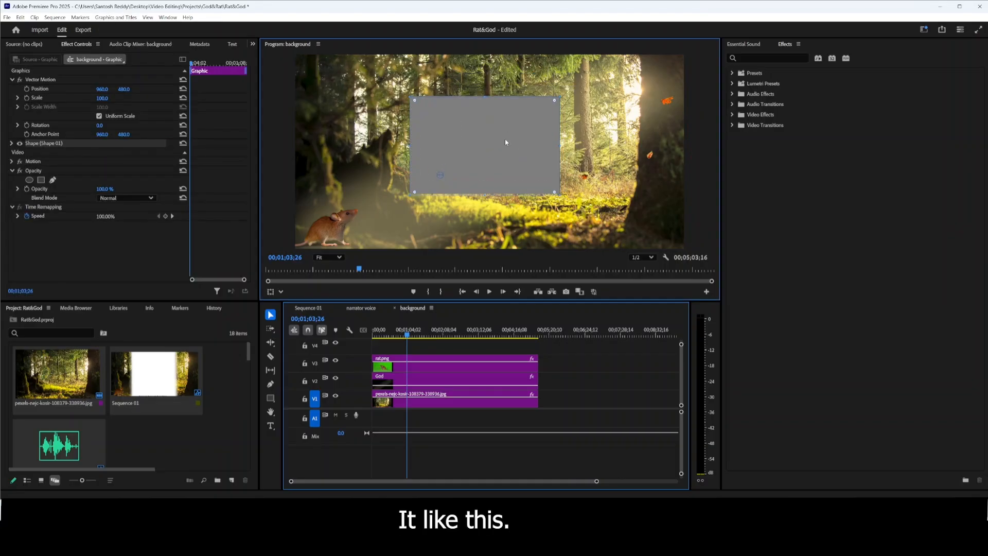
# Search the effects for "gauss" to find Gaussian Blur.
pyautogui.click(764, 56)
pyautogui.write('g')
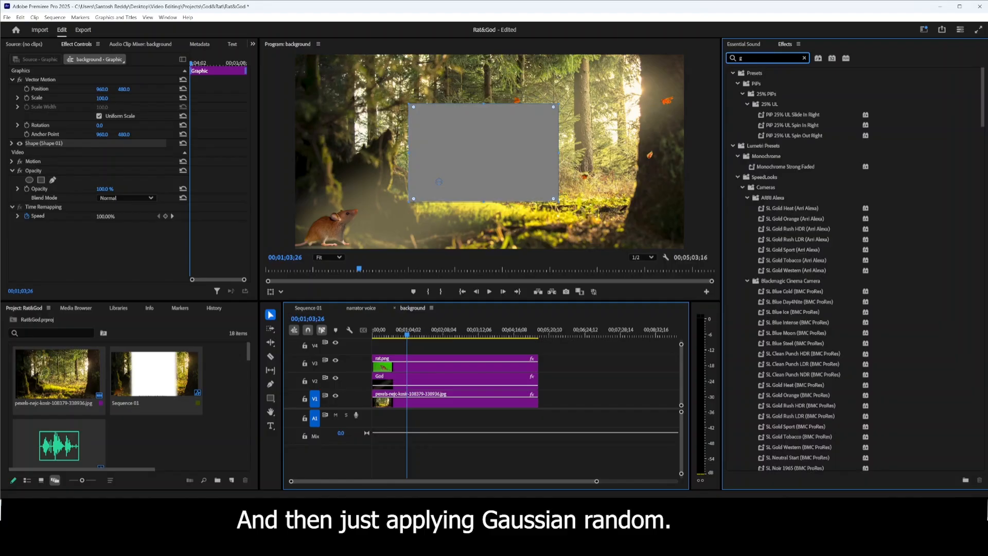
pyautogui.write('auss')
pyautogui.click(456, 156)
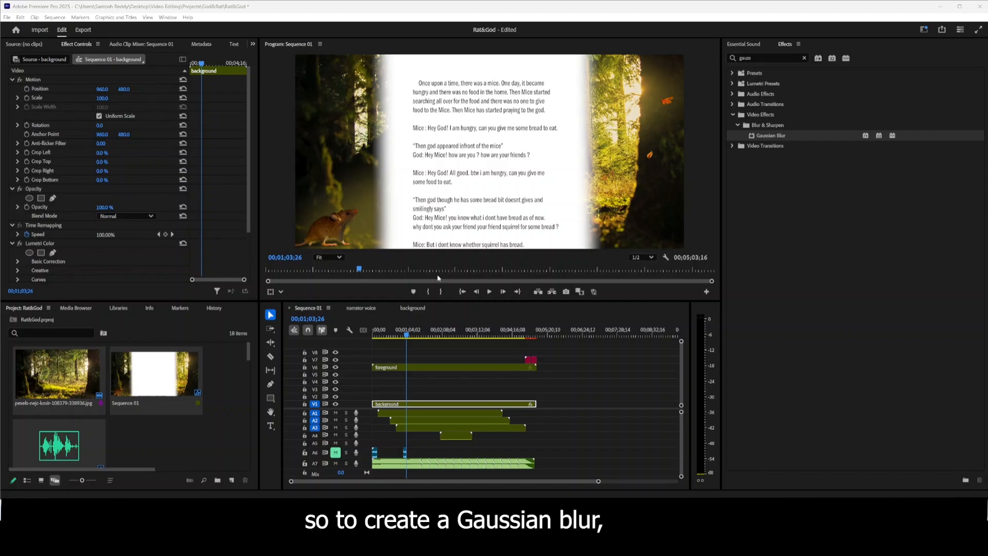
# Draw a wide, flat rectangle in Sequence 01 at 00;05;19;12, past the end of the existing clips.
pyautogui.moveTo(408, 334); pyautogui.dragTo(546, 329)
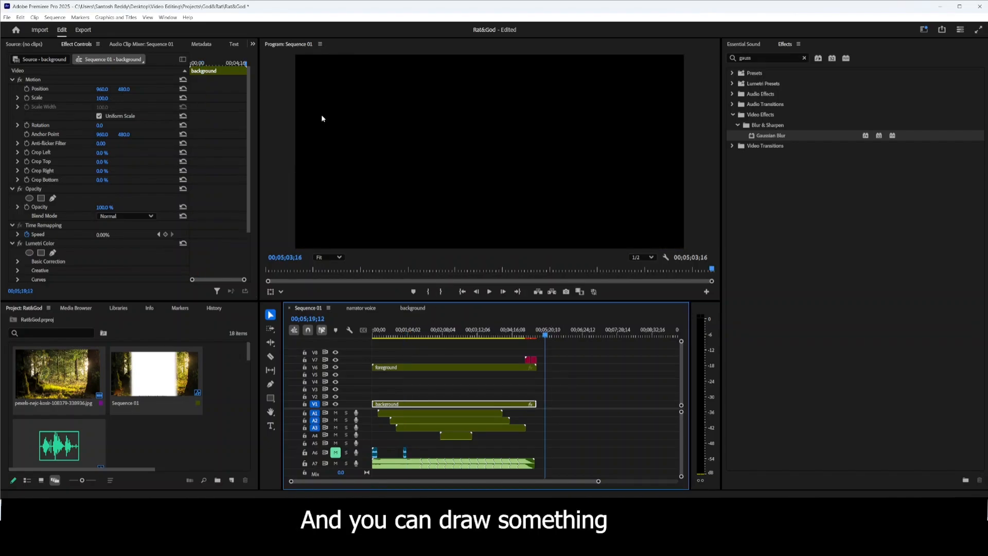
pyautogui.click(271, 397)
pyautogui.moveTo(627, 56); pyautogui.dragTo(349, 88)
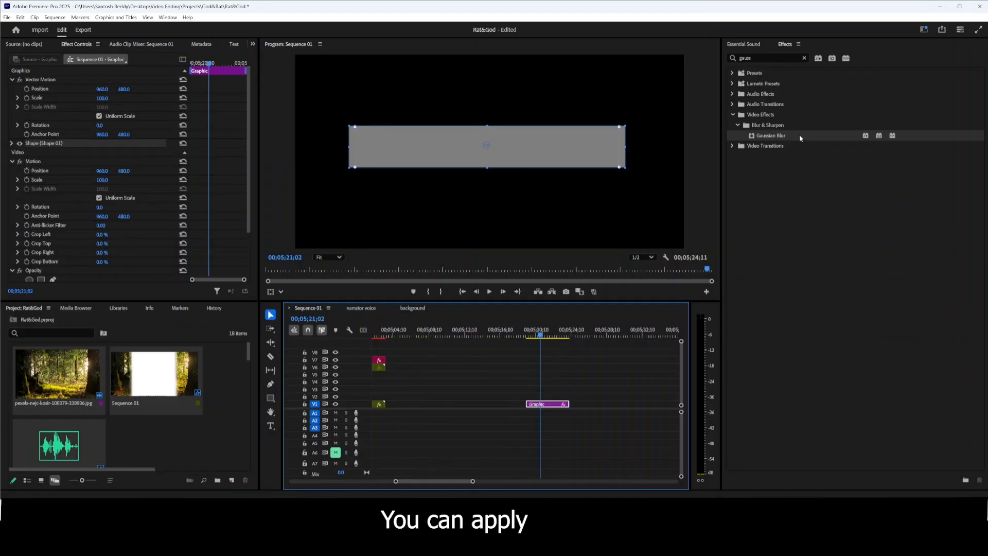
# Apply Gaussian Blur to the new rectangle graphic and set its Blurriness to 294.
pyautogui.moveTo(798, 137); pyautogui.dragTo(552, 406)
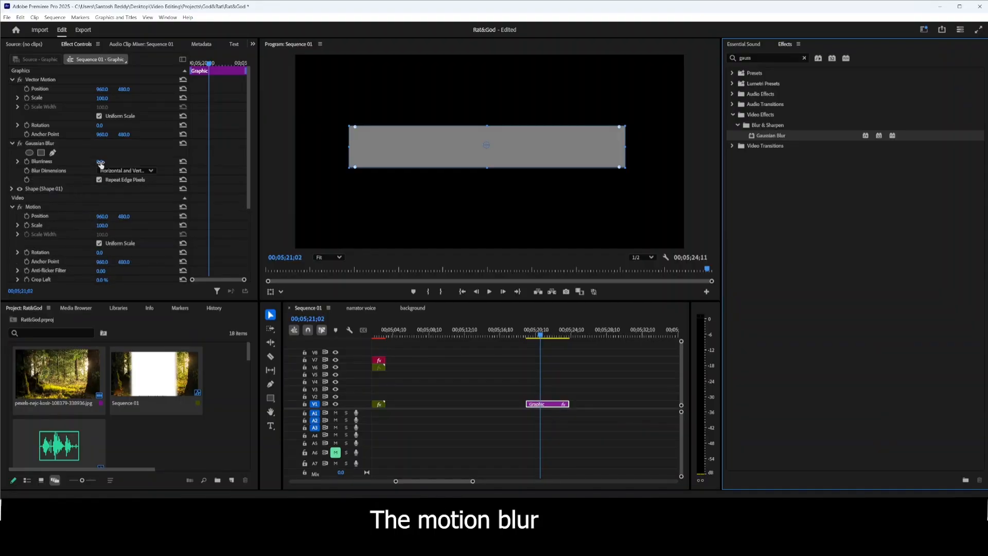
pyautogui.moveTo(100, 162); pyautogui.dragTo(155, 162)
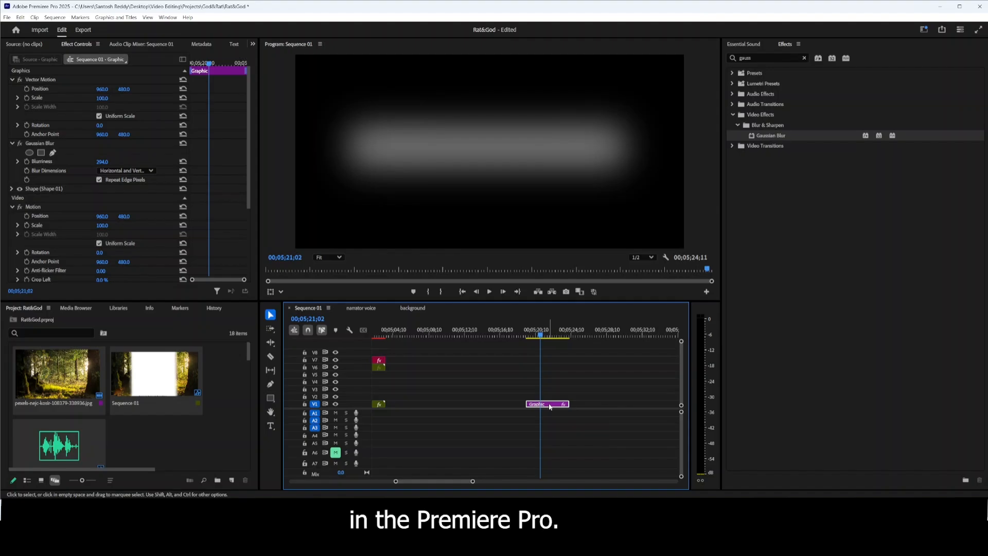
# Delete the blurred rectangle graphic from Sequence 01 and search the effects for "warp".
pyautogui.press('Delete')
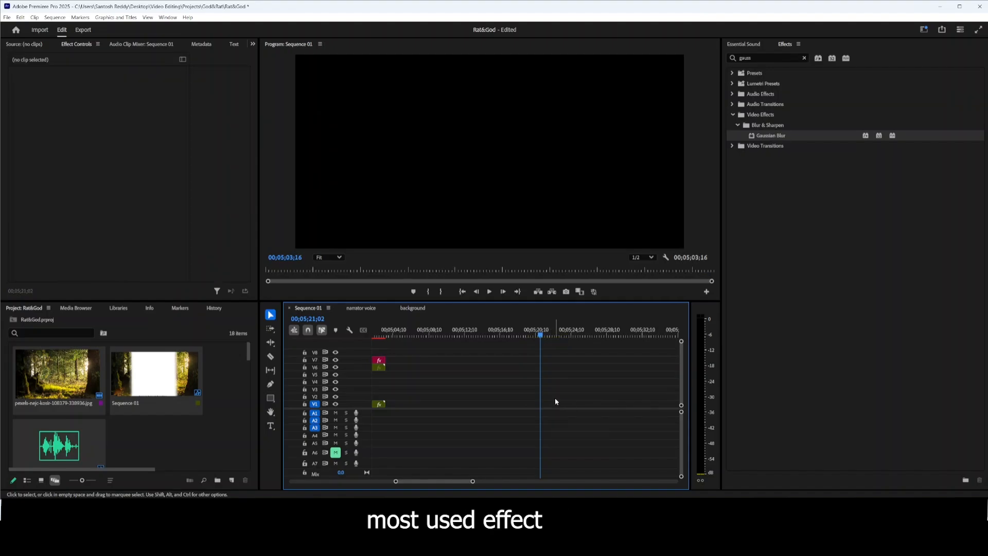
pyautogui.click(804, 58)
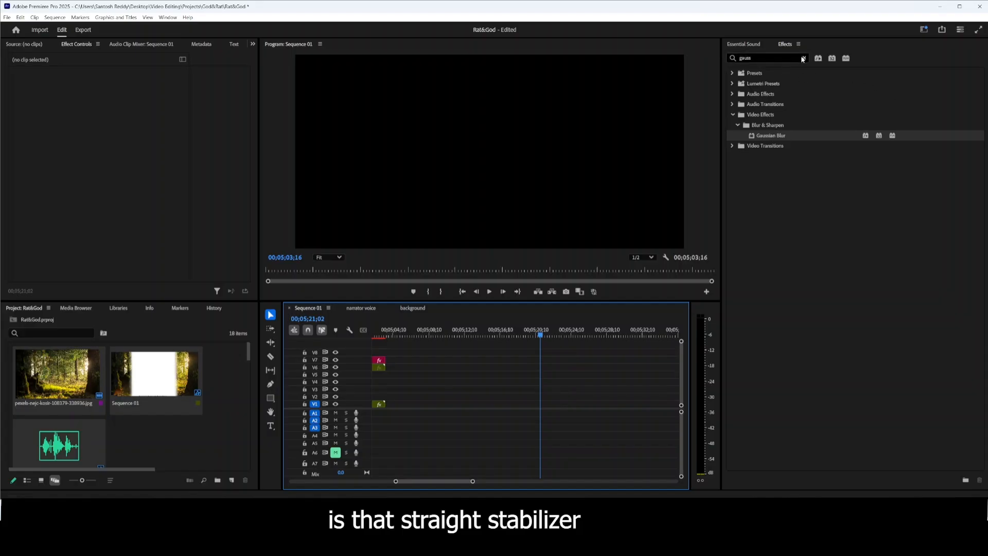
pyautogui.write('warp')
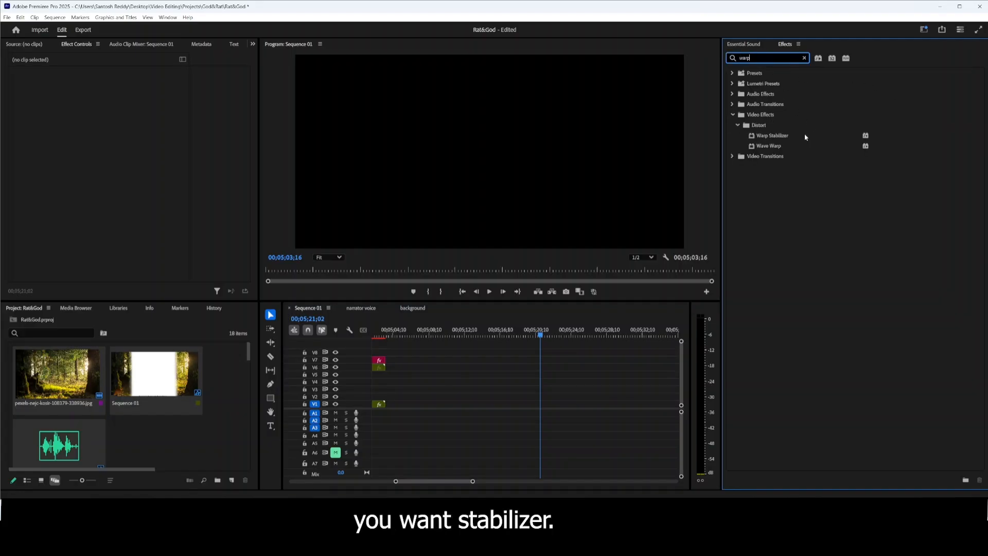
# Move the playhead to 00;04;13;00 and apply Warp Stabilizer to the foreground clip in Sequence 01.
pyautogui.moveTo(540, 334); pyautogui.dragTo(460, 319)
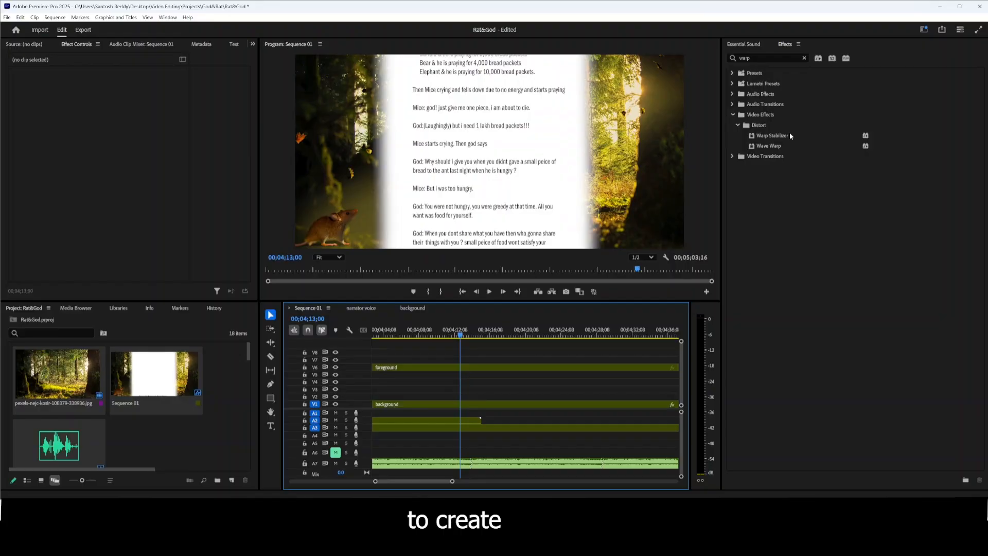
pyautogui.moveTo(790, 135); pyautogui.dragTo(558, 368)
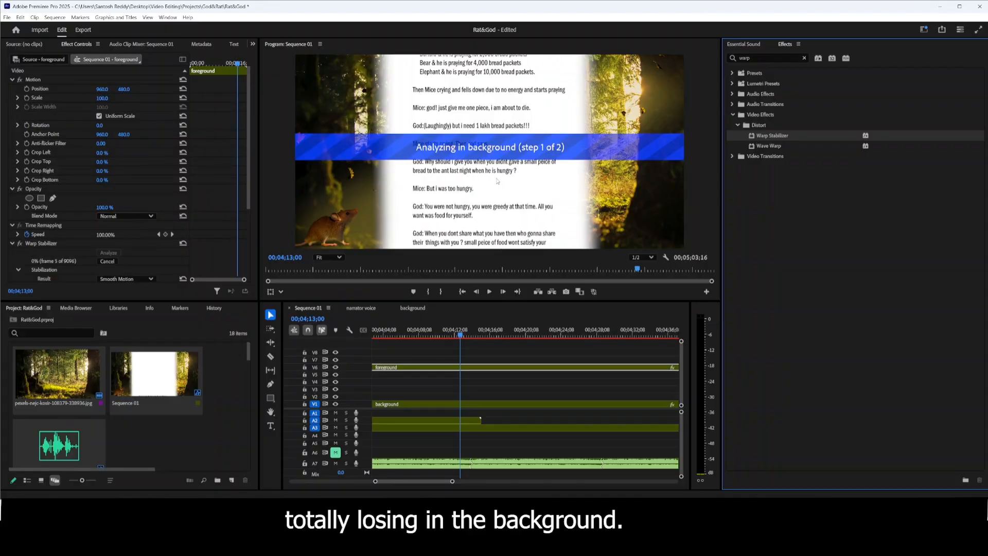
pyautogui.scroll(-3, 62, 204)
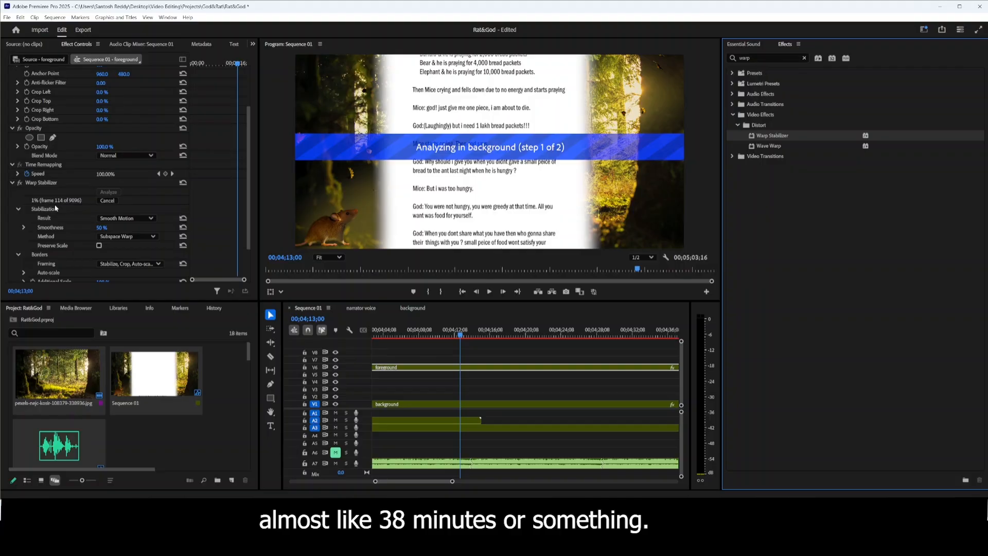
# Cancel the Warp Stabilizer analysis and set Smoothness to 89% with Smooth Motion as the result.
pyautogui.click(109, 200)
pyautogui.click(151, 219)
pyautogui.click(133, 230)
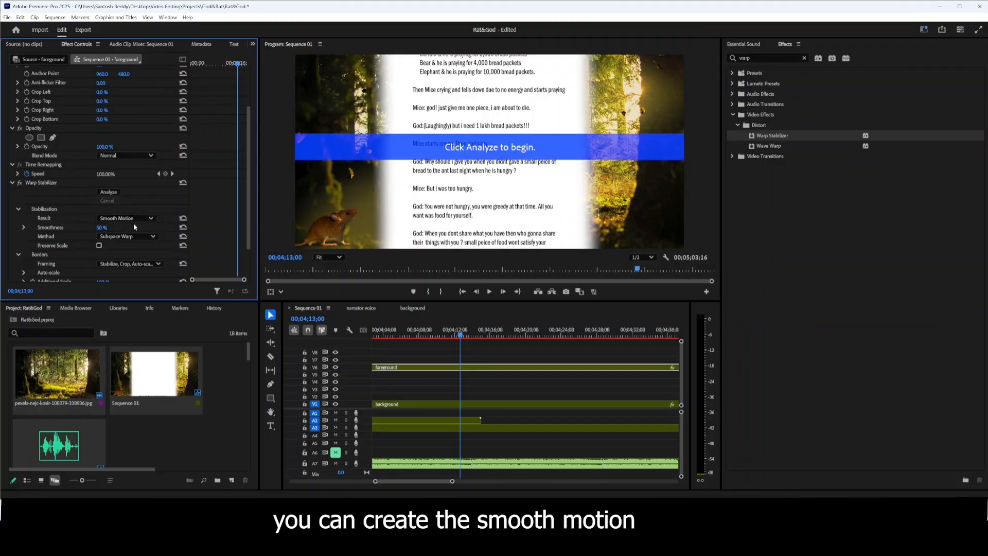
pyautogui.moveTo(102, 227); pyautogui.dragTo(121, 227)
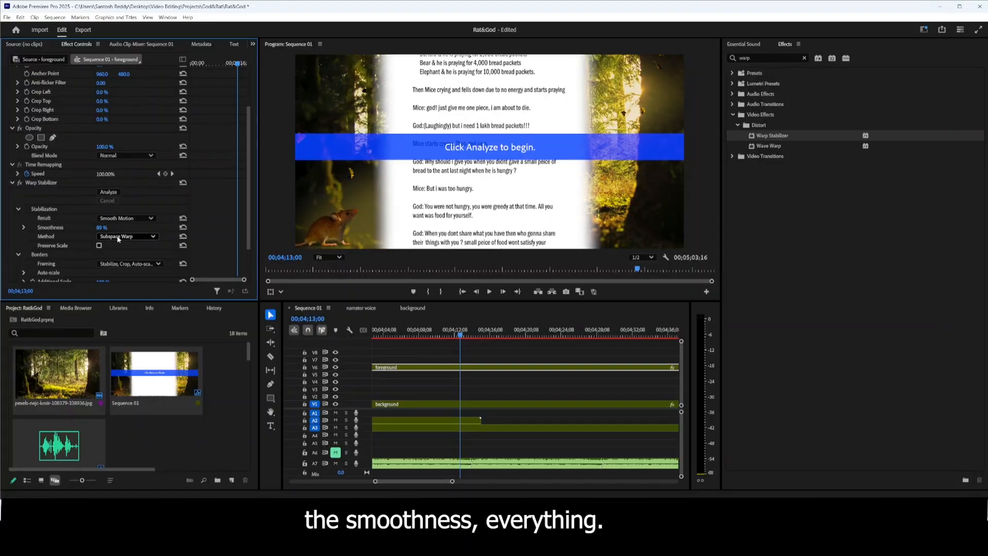
# Remove the Warp Stabilizer effect from the foreground clip.
pyautogui.click(86, 181)
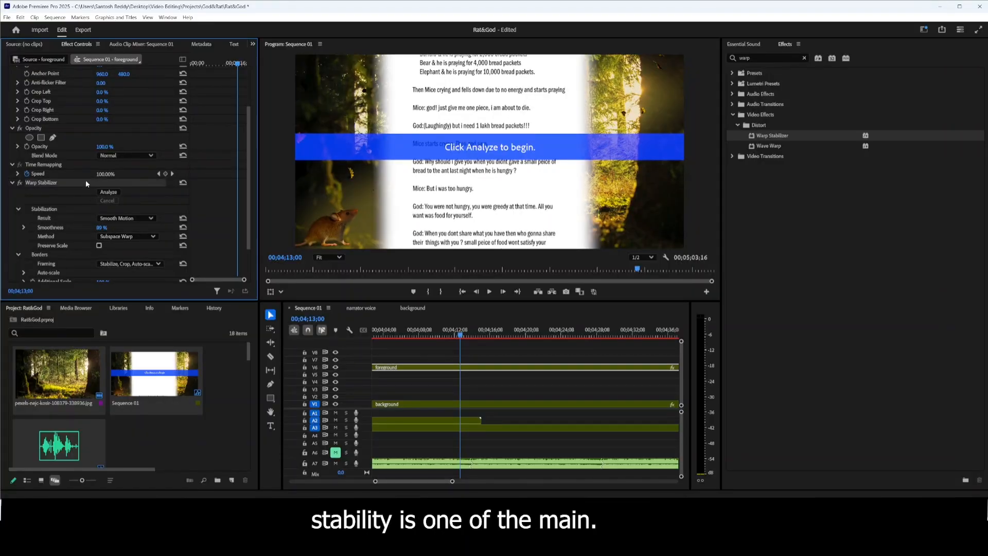
pyautogui.press('Delete')
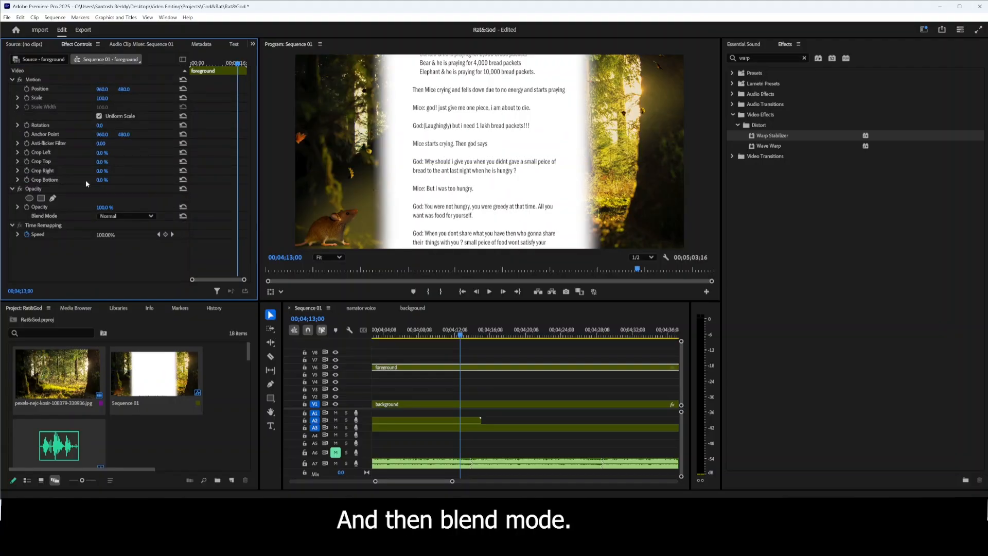
# Search the effects for "blend".
pyautogui.click(804, 57)
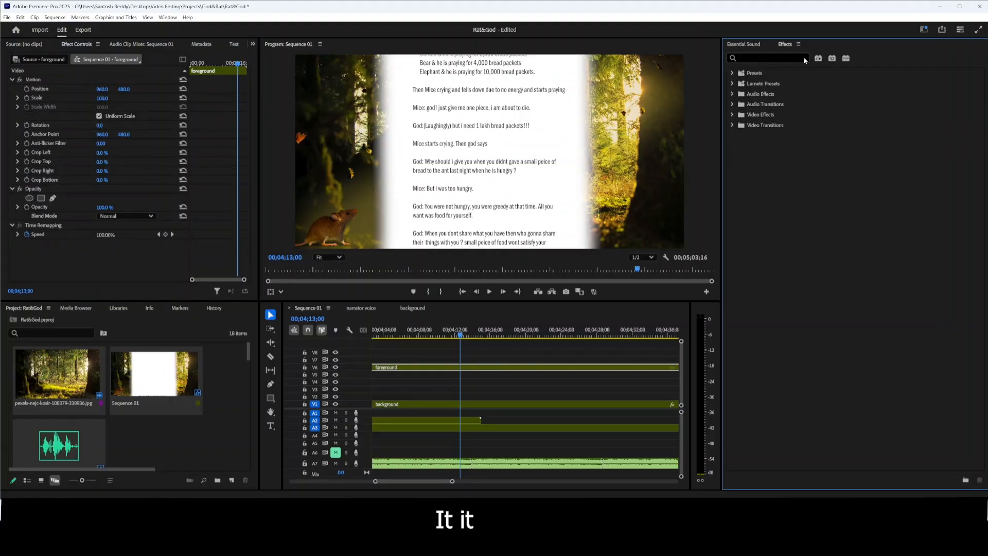
pyautogui.press('b')
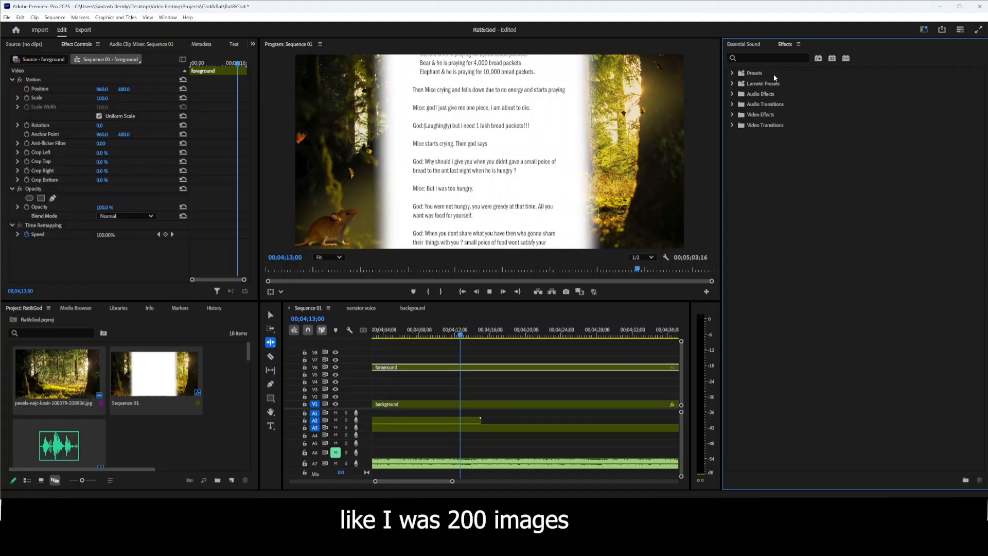
pyautogui.press('space')
pyautogui.click(779, 57)
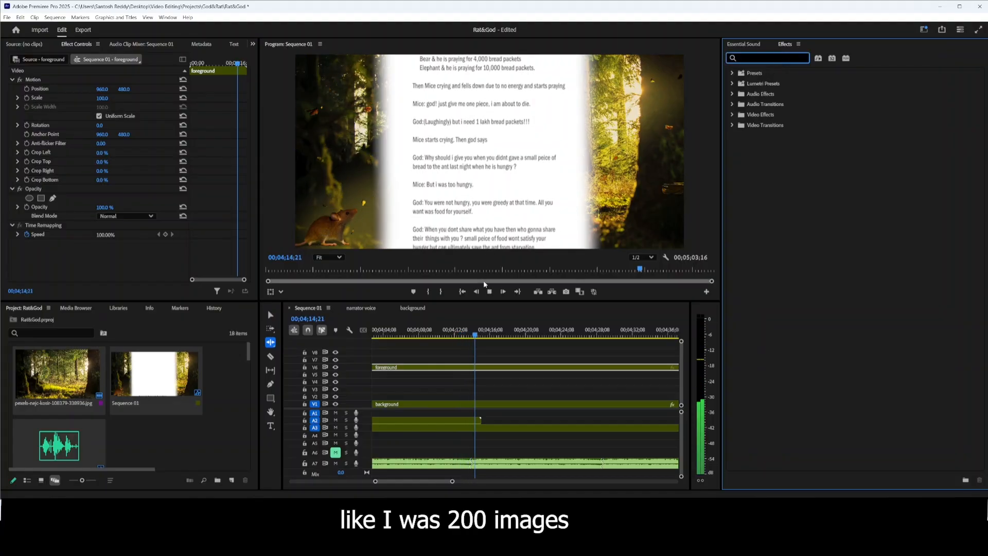
pyautogui.press('space')
pyautogui.write('b')
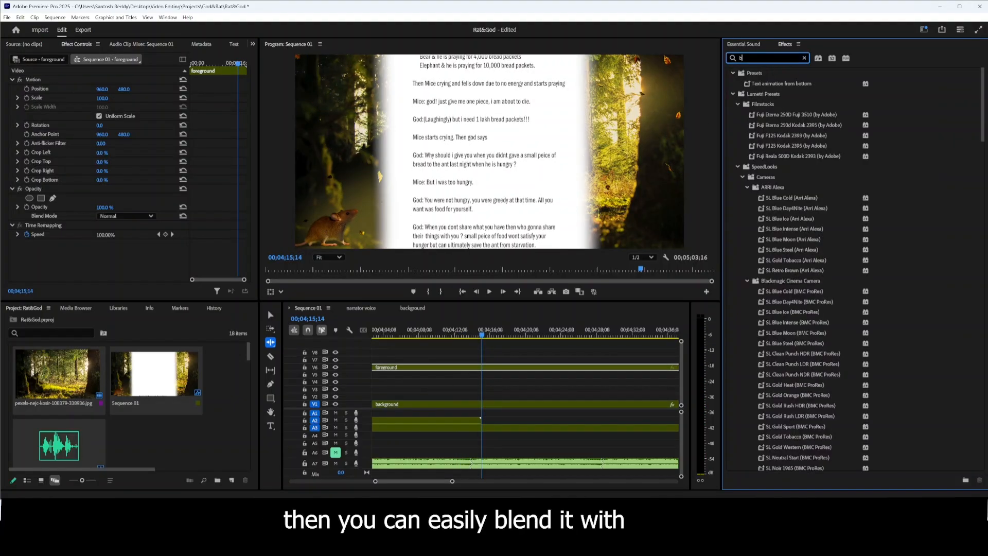
pyautogui.write('lend')
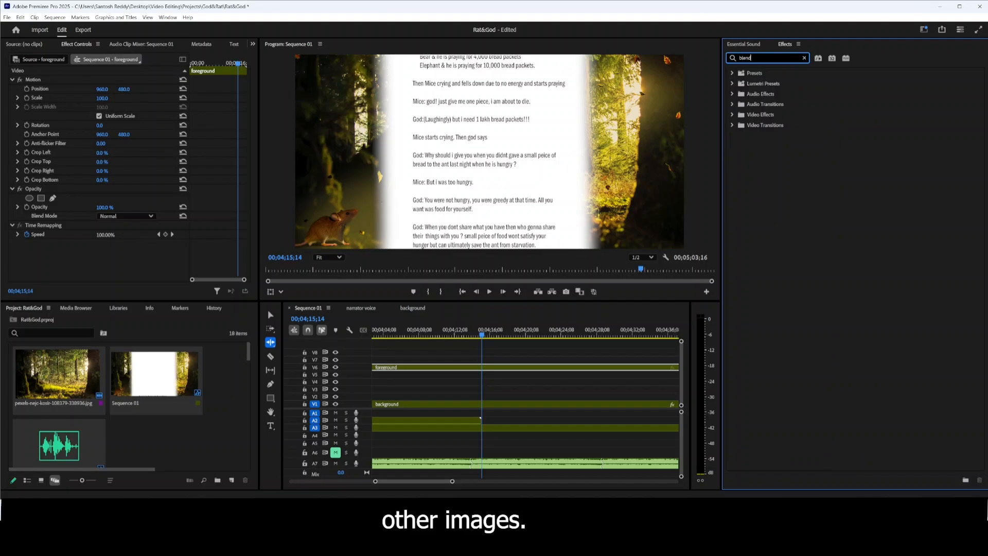
# Search the effects for "basic" to find Basic 3D.
pyautogui.press('BackSpace')
pyautogui.press('BackSpace')
pyautogui.press('BackSpace')
pyautogui.press('BackSpace')
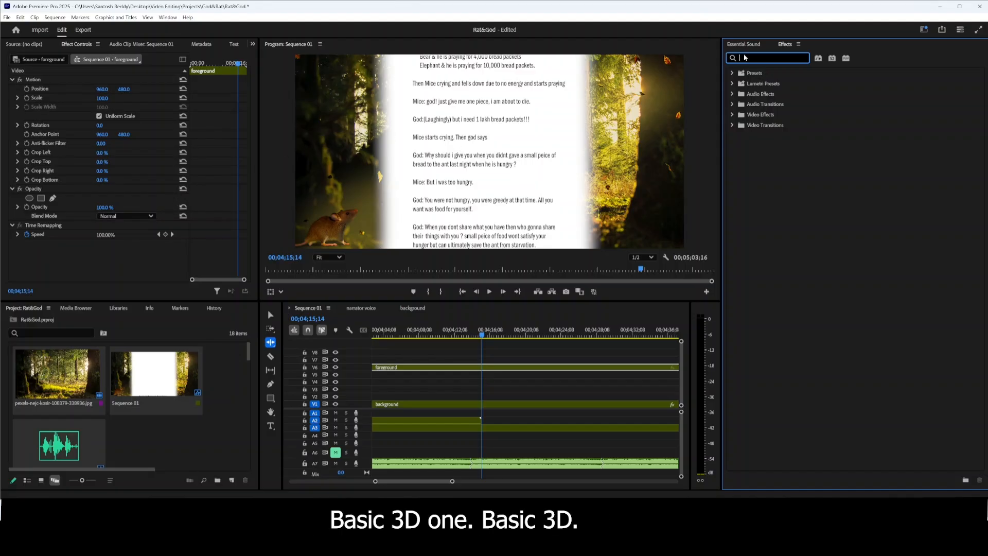
pyautogui.write('basic')
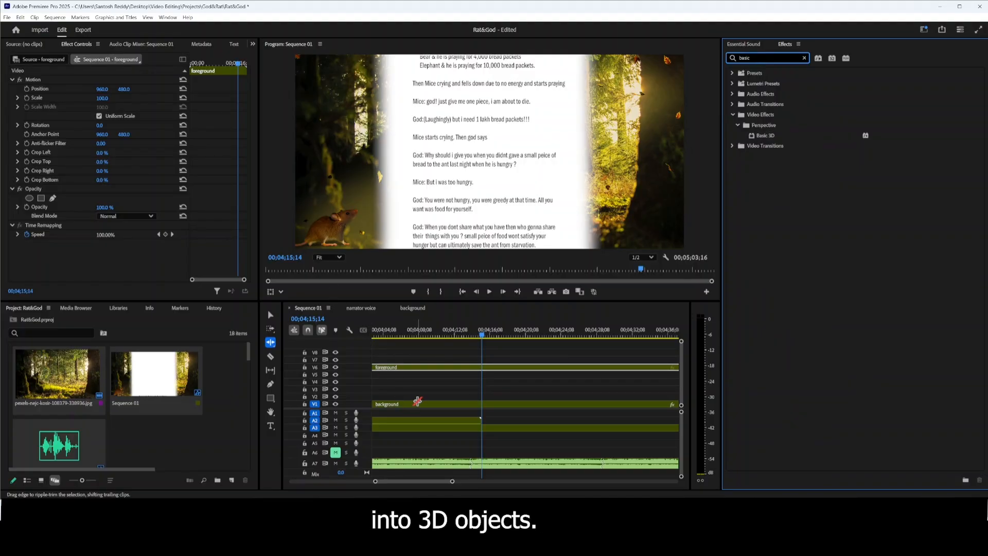
# Open the background sequence and apply Basic 3D to its rat.png clip.
pyautogui.click(268, 312)
pyautogui.click(436, 405)
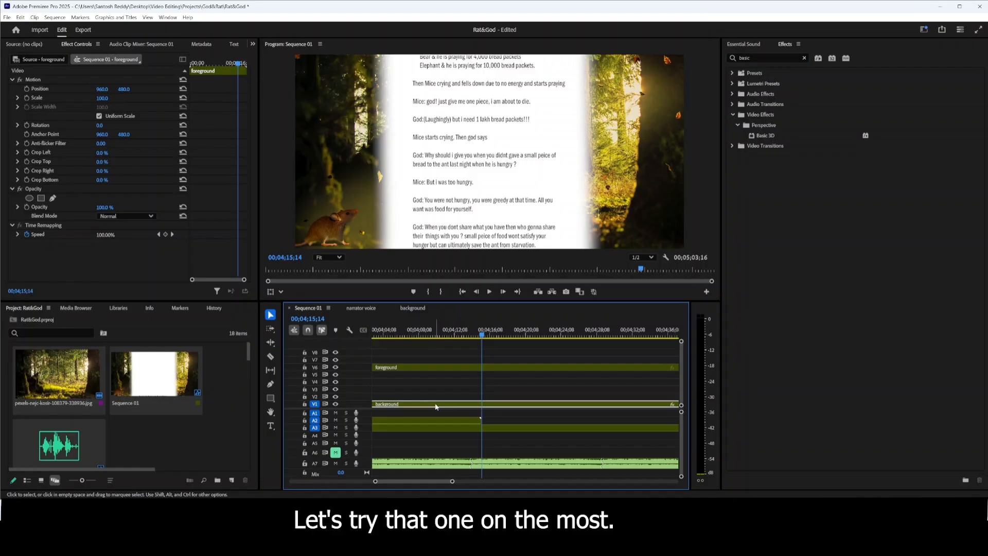
pyautogui.click(413, 308)
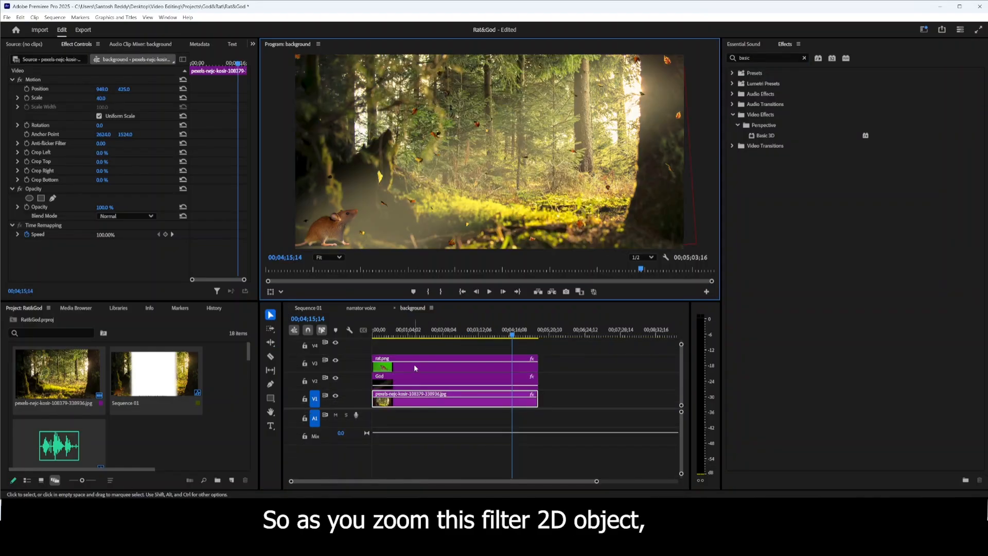
pyautogui.click(415, 367)
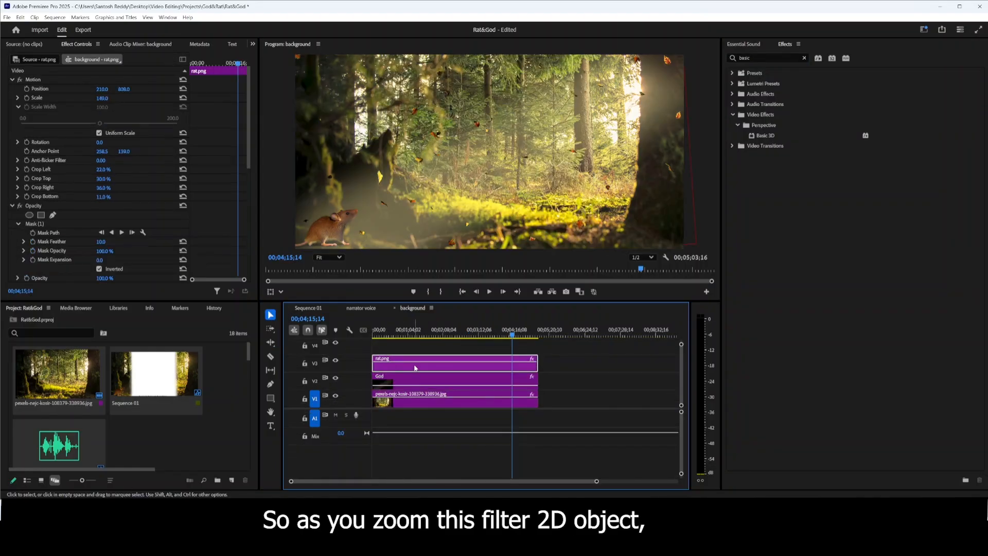
pyautogui.click(768, 137)
pyautogui.moveTo(768, 137); pyautogui.dragTo(444, 368)
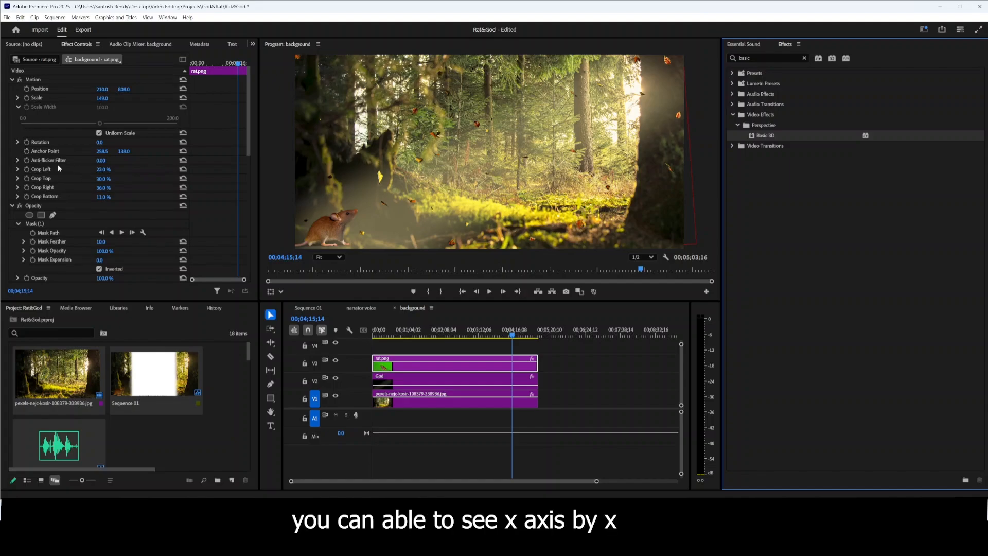
# Try a Basic 3D Swivel of 82° on the rat, return it to 0°, and set Distance to Image to -6.
pyautogui.scroll(-6, 58, 164)
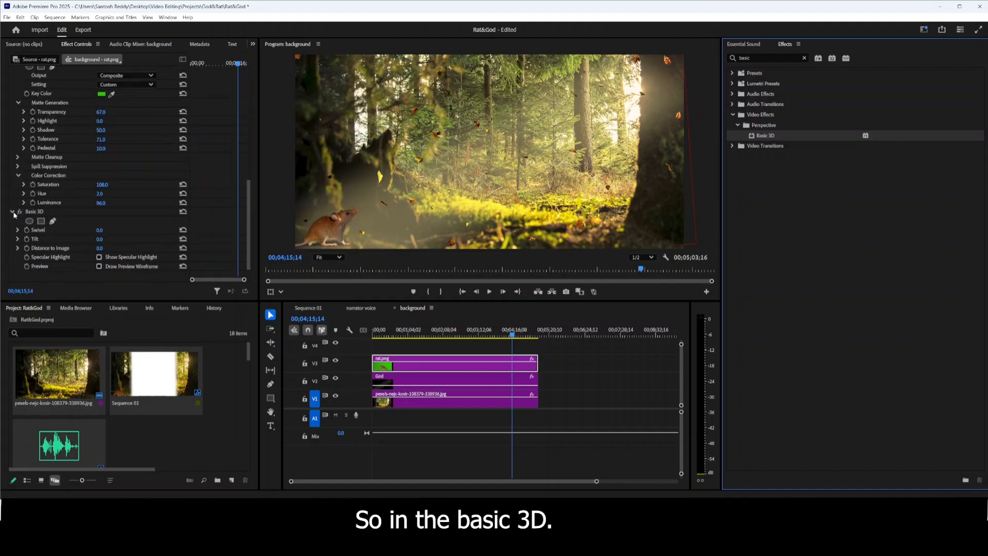
pyautogui.scroll(-7, 62, 183)
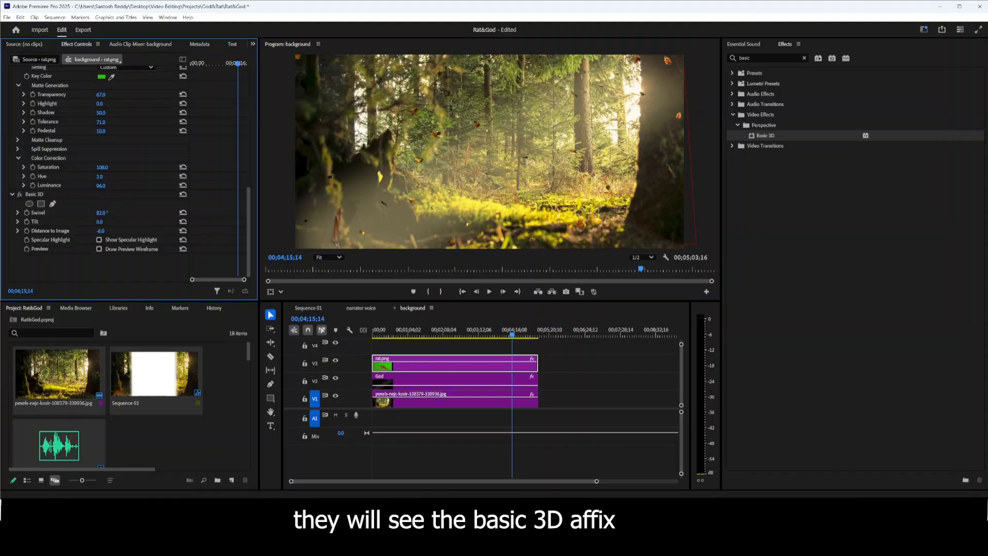
pyautogui.moveTo(101, 213); pyautogui.dragTo(60, 213)
pyautogui.scroll(10, 119, 194)
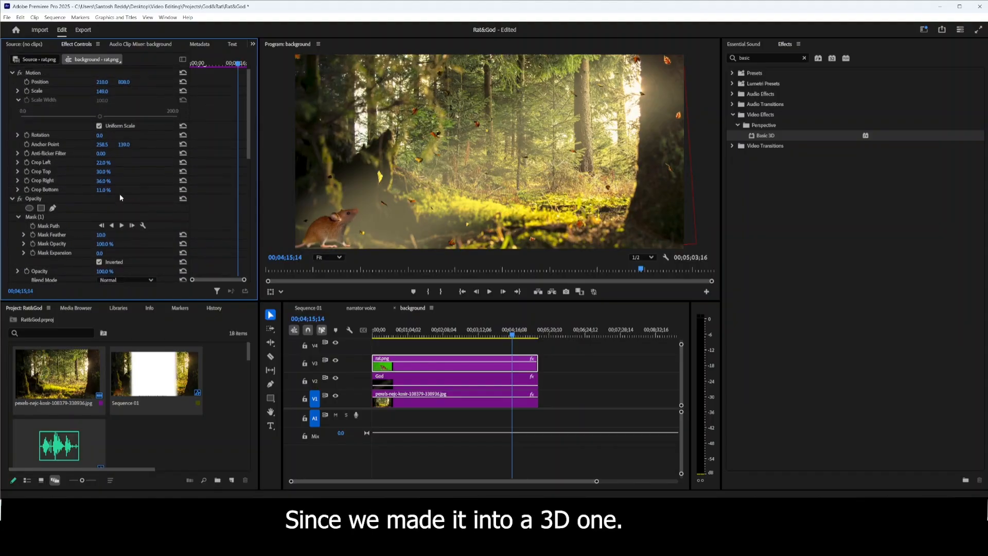
pyautogui.scroll(-10, 18, 101)
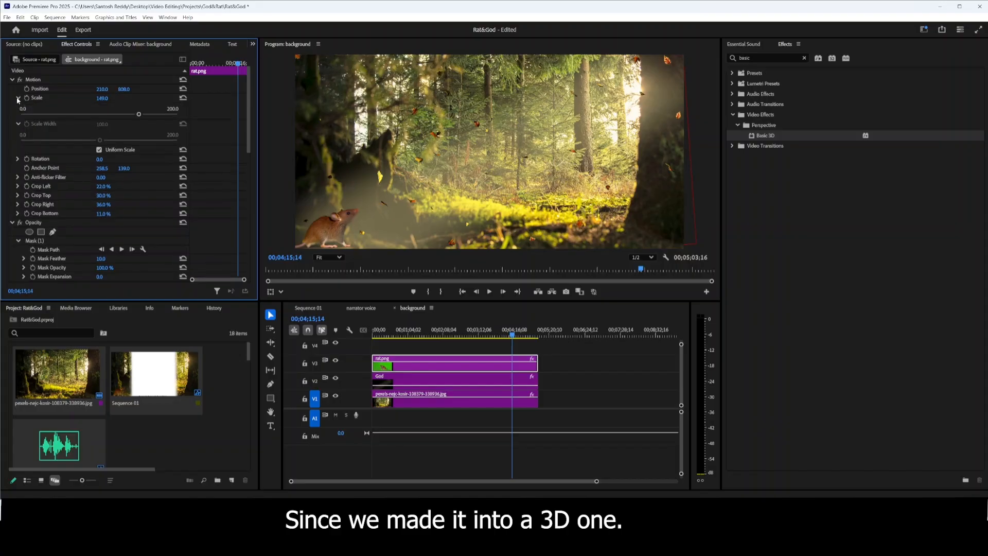
pyautogui.scroll(-3, 159, 219)
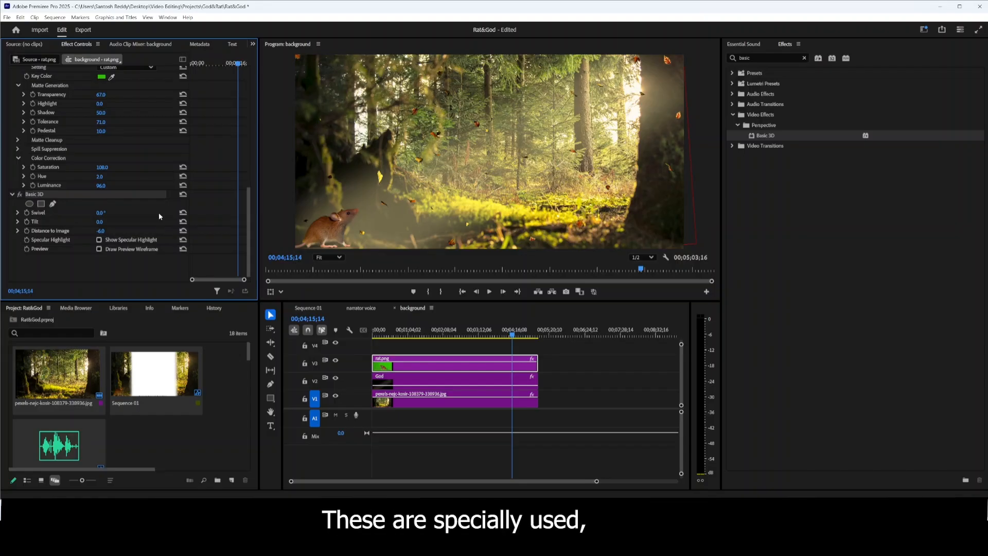
pyautogui.scroll(7, 159, 212)
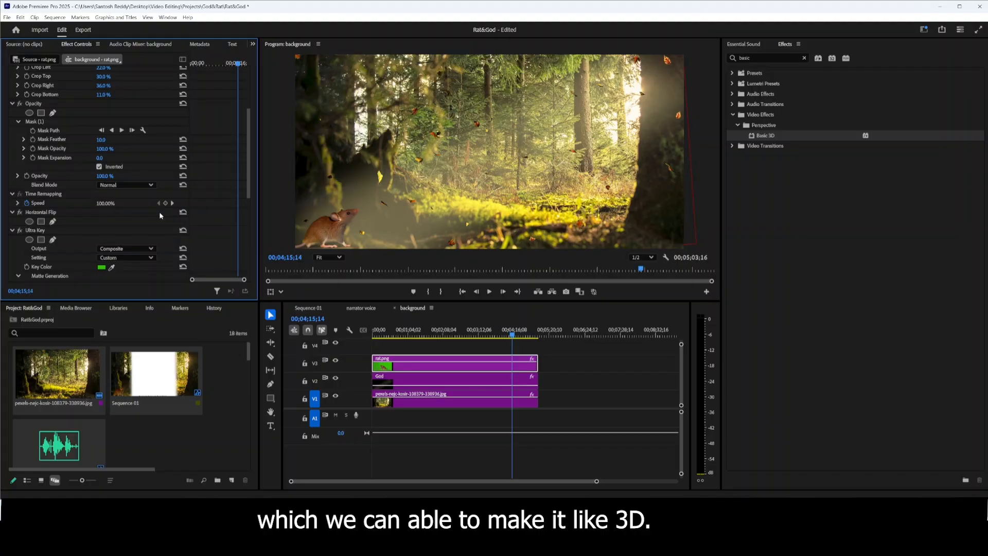
pyautogui.scroll(4, 159, 211)
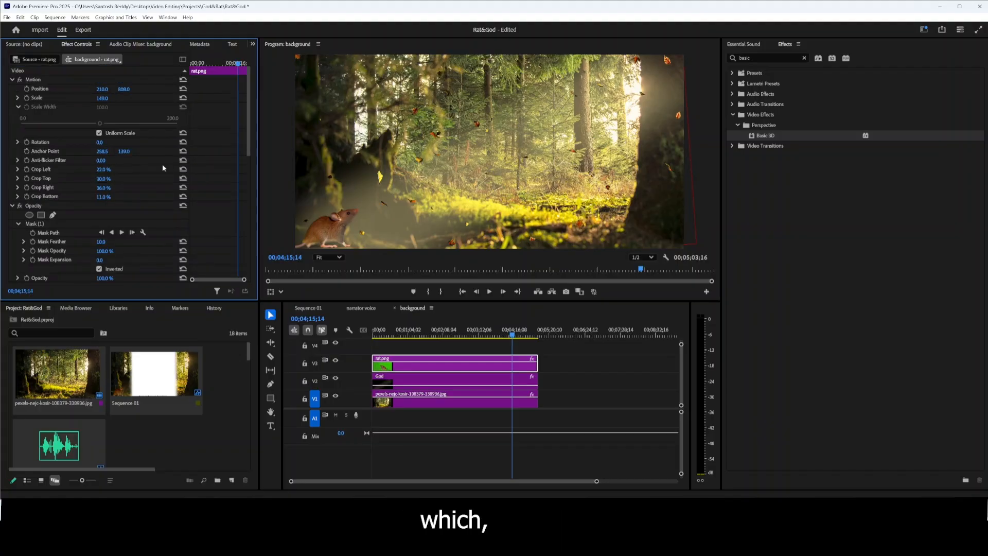
# Find the Tint effect and apply it to the forest image clip in the background sequence.
pyautogui.click(805, 59)
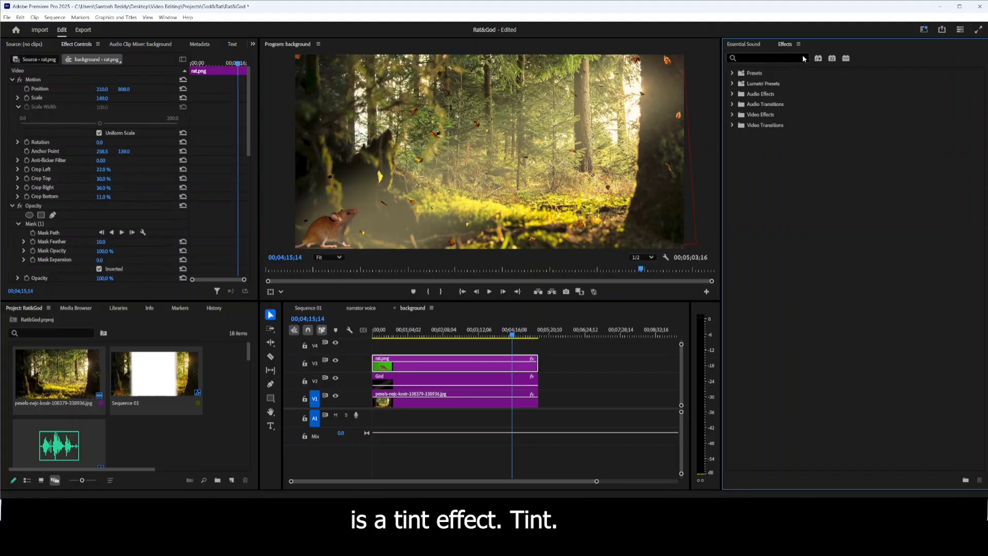
pyautogui.write('tint')
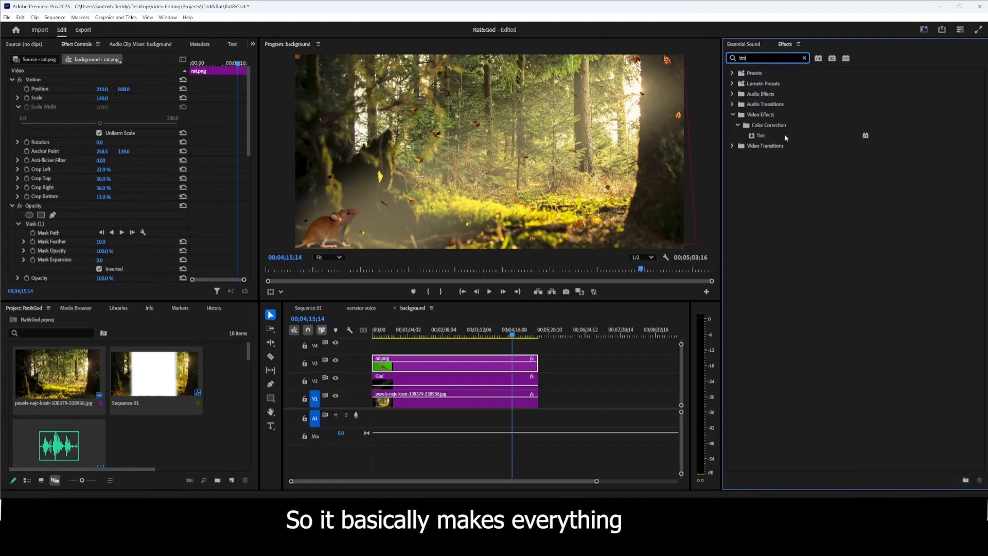
pyautogui.moveTo(785, 134); pyautogui.dragTo(426, 399)
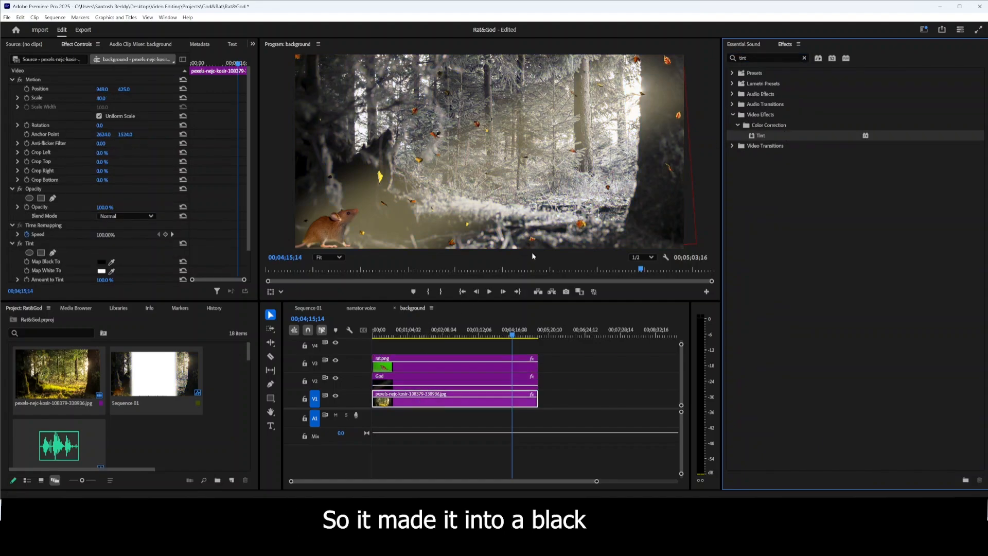
# Play a few seconds of the tinted background sequence and undo the Tint effect.
pyautogui.click(489, 292)
pyautogui.click(489, 292)
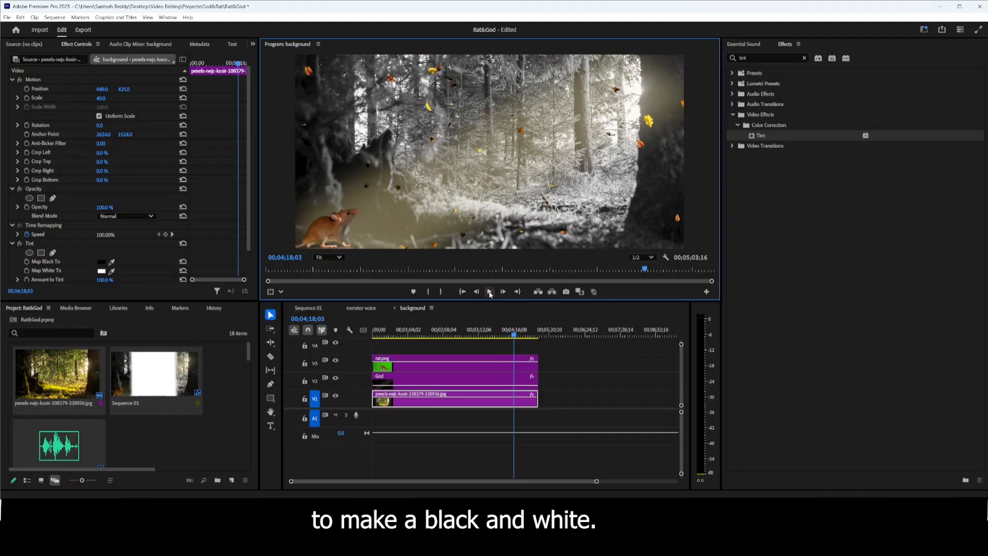
pyautogui.hotkey('ctrl', 'z')
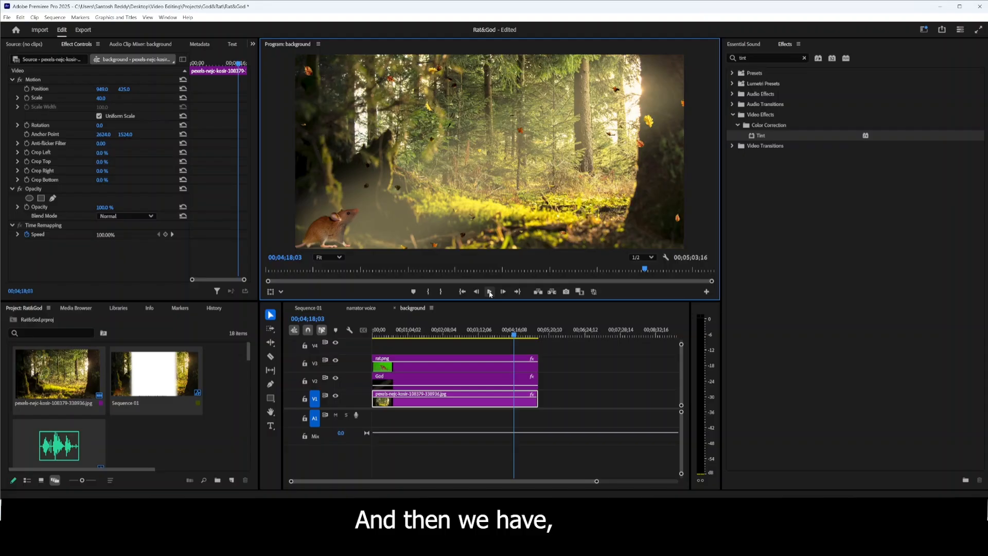
# Search the effects for "lens" and apply Lens Distortion to the forest image clip.
pyautogui.click(805, 58)
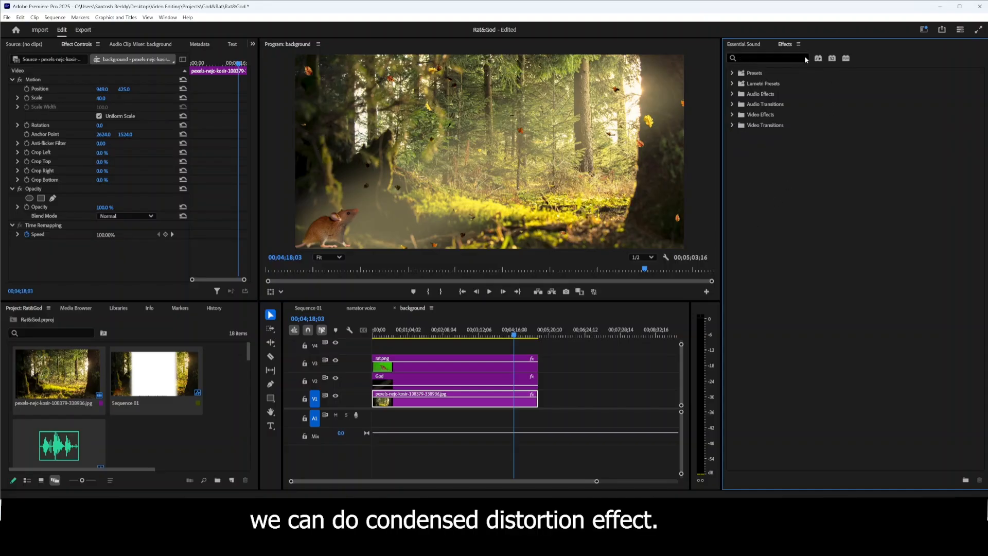
pyautogui.click(772, 58)
pyautogui.write('lens')
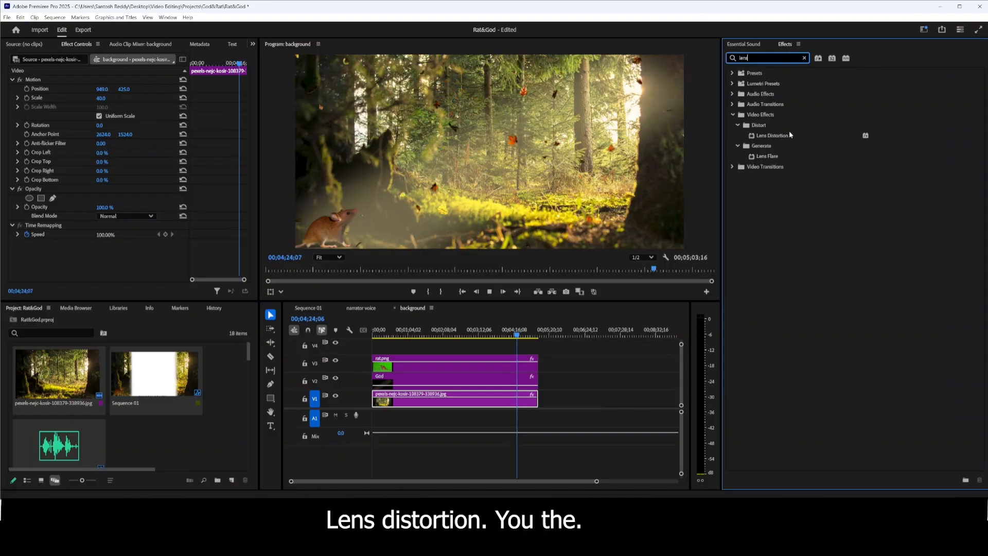
pyautogui.moveTo(789, 134); pyautogui.dragTo(456, 403)
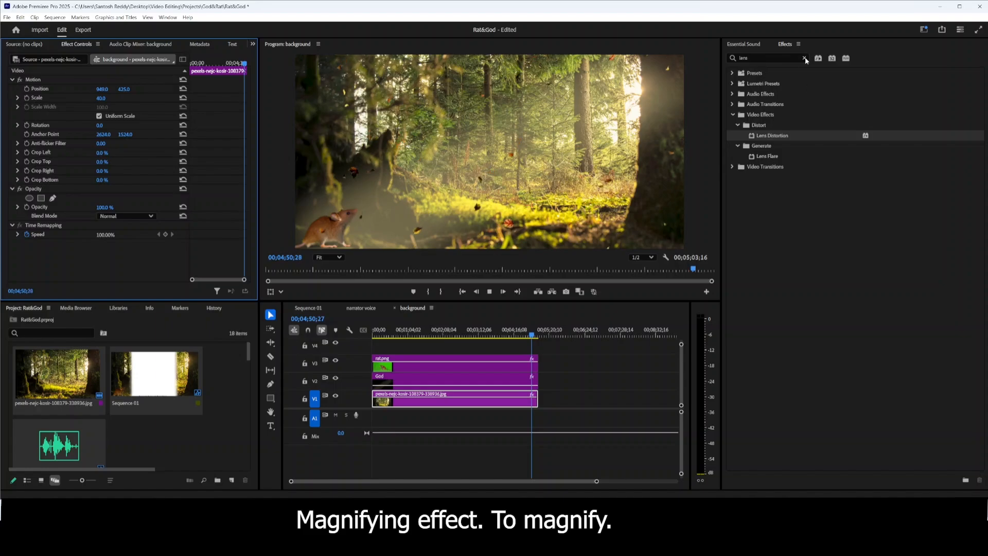
# Apply Magnify to the forest image clip and set its Size to 761 and Magnification to 318.
pyautogui.click(769, 138)
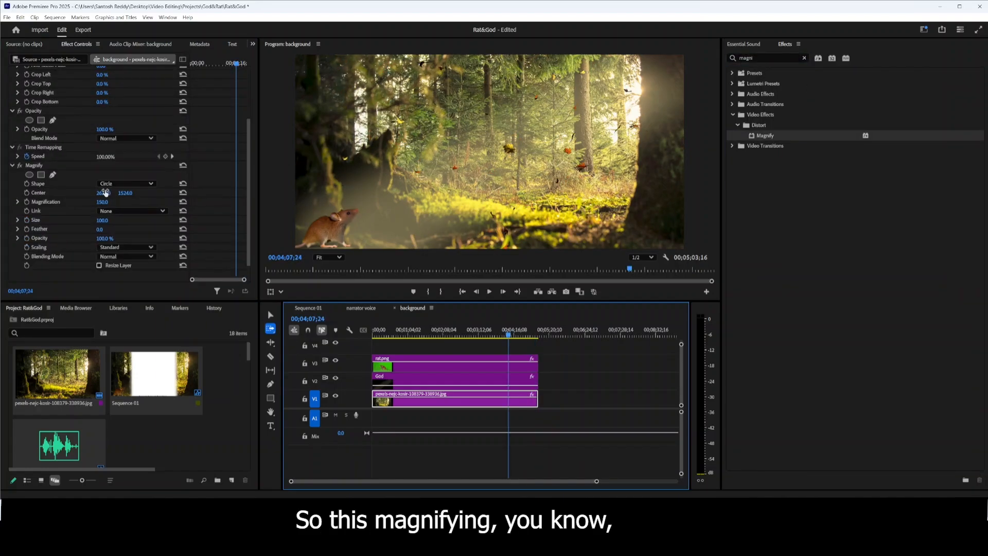
pyautogui.moveTo(102, 201); pyautogui.dragTo(122, 202)
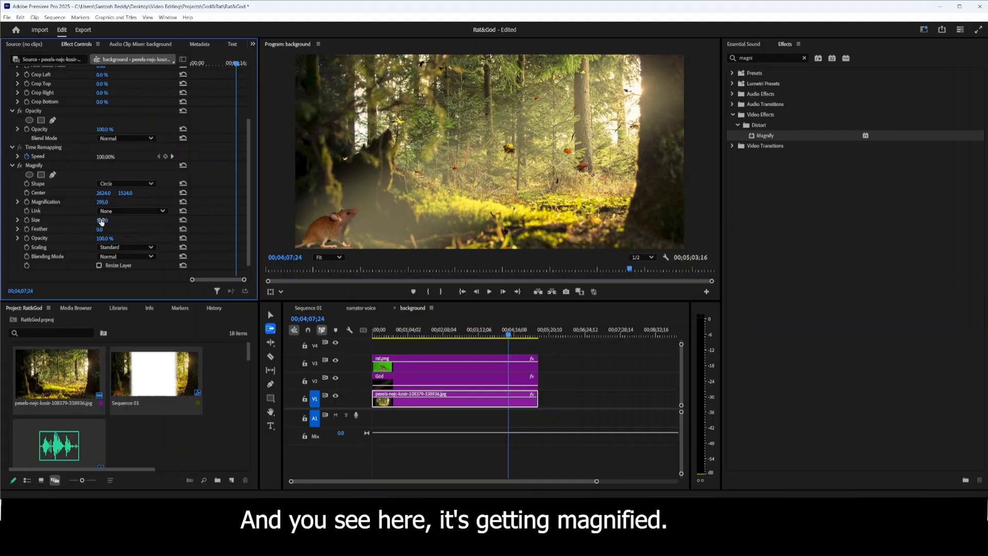
pyautogui.moveTo(102, 221); pyautogui.dragTo(442, 221)
pyautogui.moveTo(101, 202); pyautogui.dragTo(41, 202)
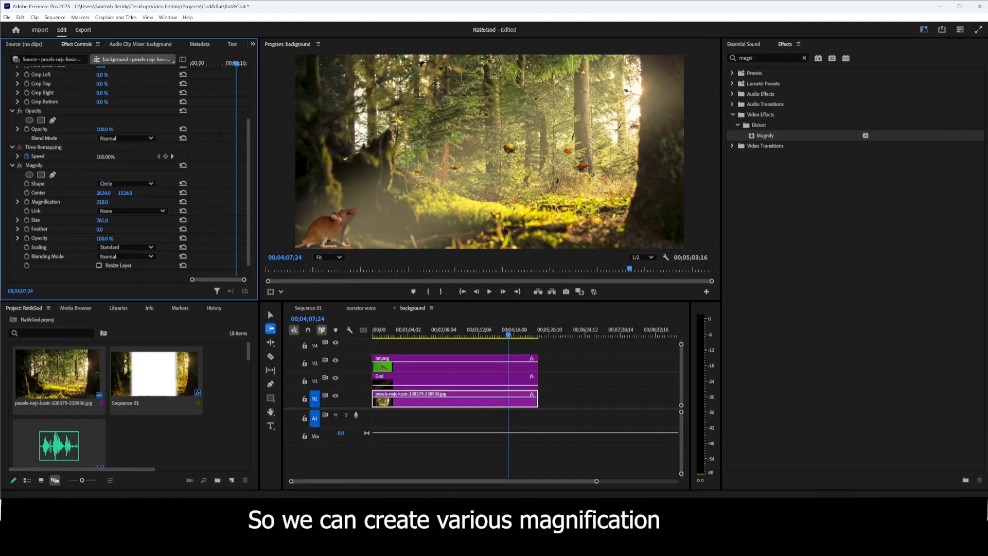
# Remove the Magnify effect from the forest image clip.
pyautogui.click(97, 165)
pyautogui.press('Delete')
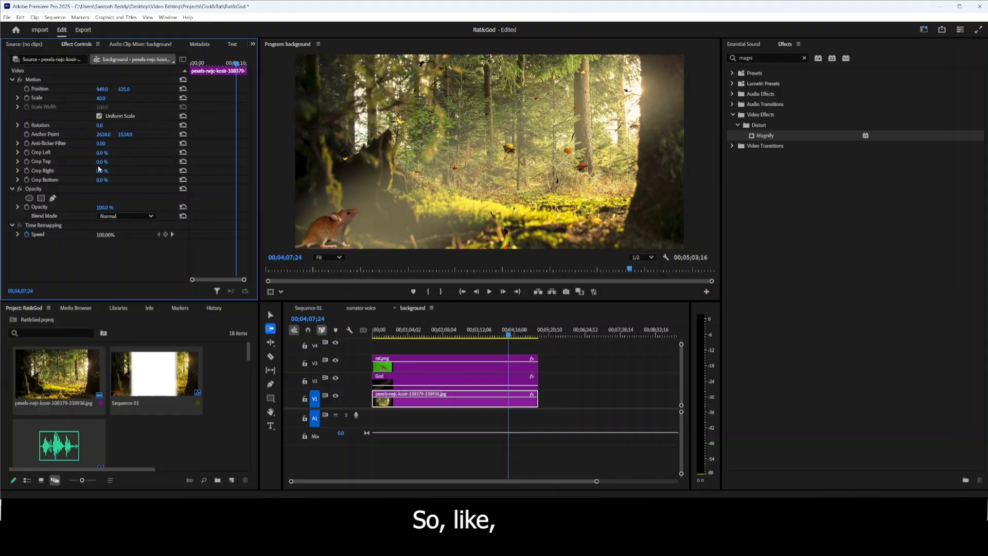